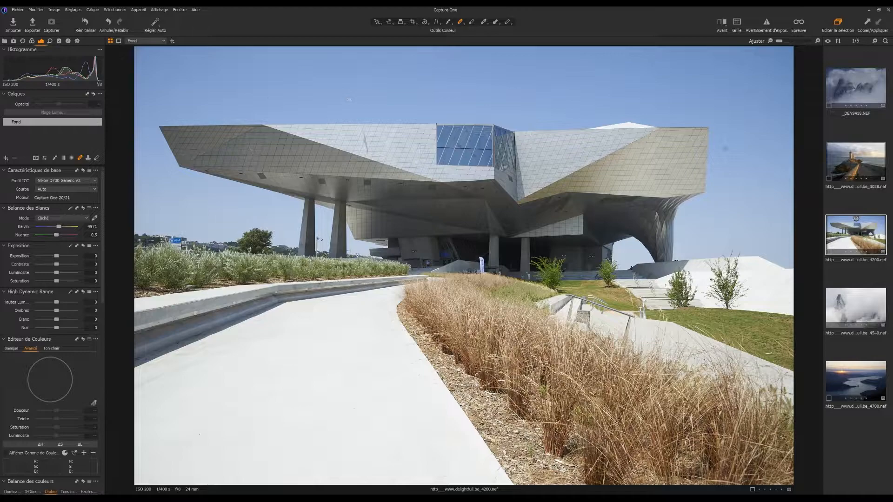
# Crop the building photo to a 16x9 ratio of about 4250 x 2391 px, keeping sky above and trimming the lower foreground
pyautogui.click(412, 22)
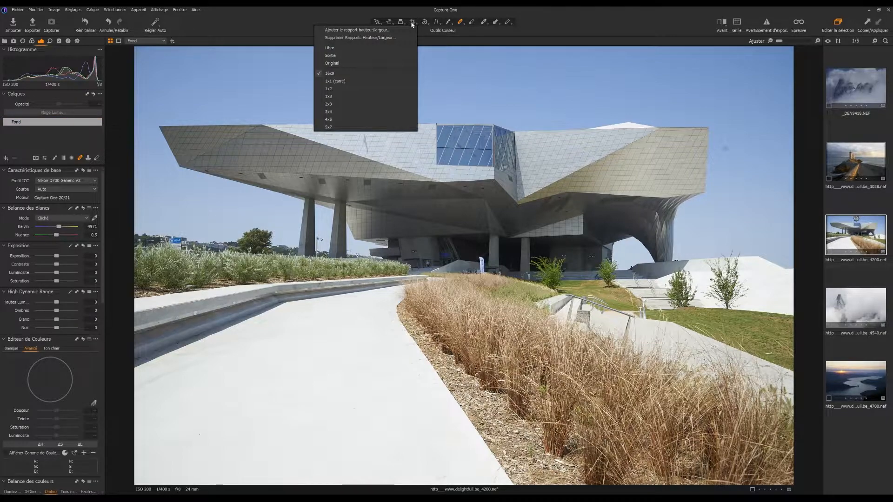
pyautogui.click(367, 74)
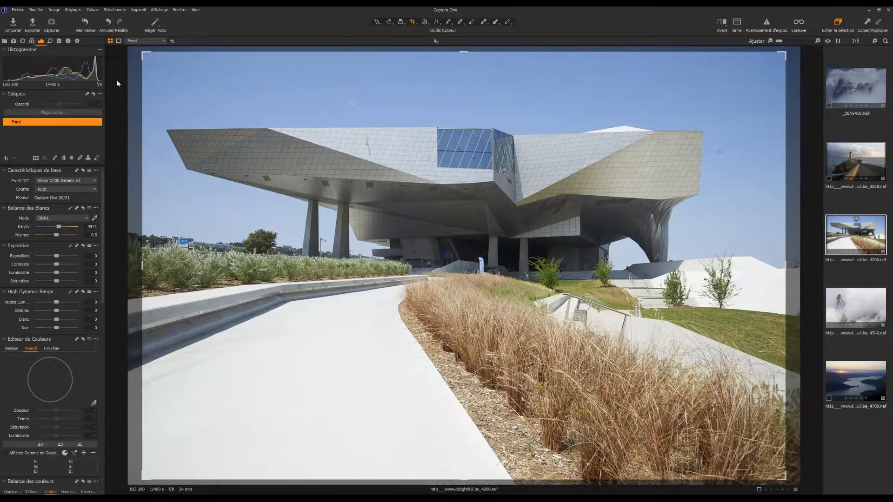
pyautogui.moveTo(143, 53); pyautogui.dragTo(149, 64)
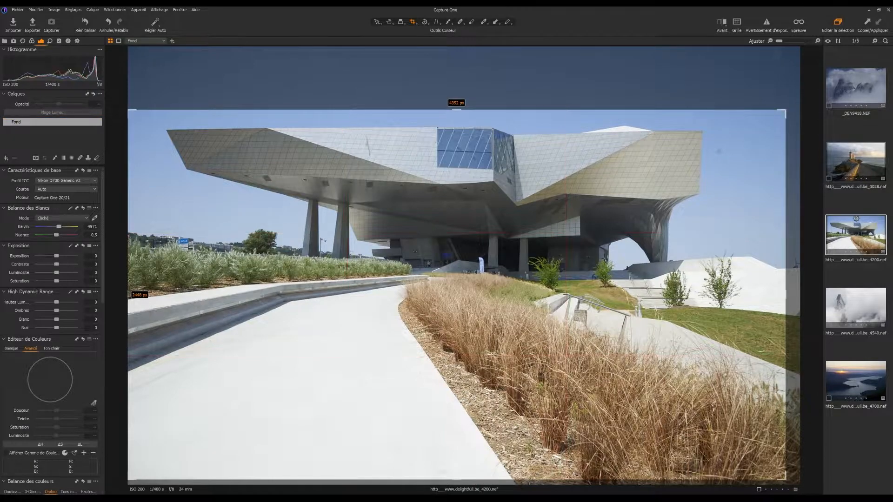
pyautogui.moveTo(517, 385); pyautogui.dragTo(512, 358)
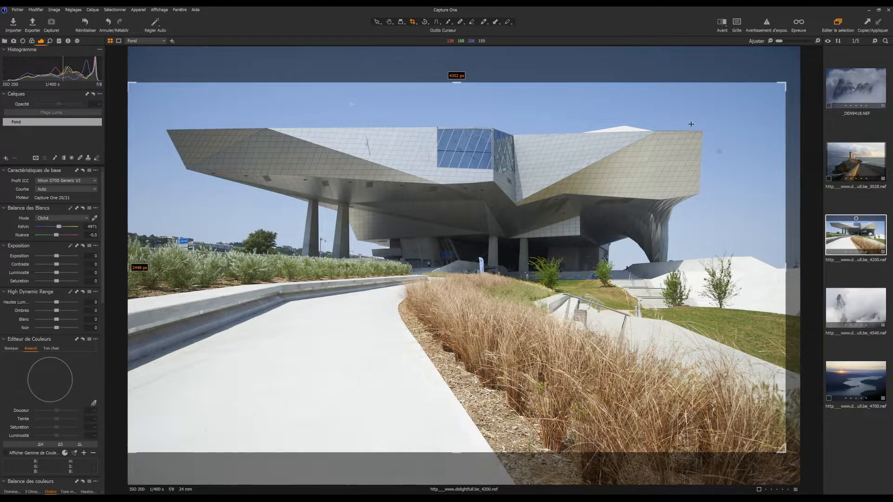
pyautogui.moveTo(787, 84); pyautogui.dragTo(733, 131)
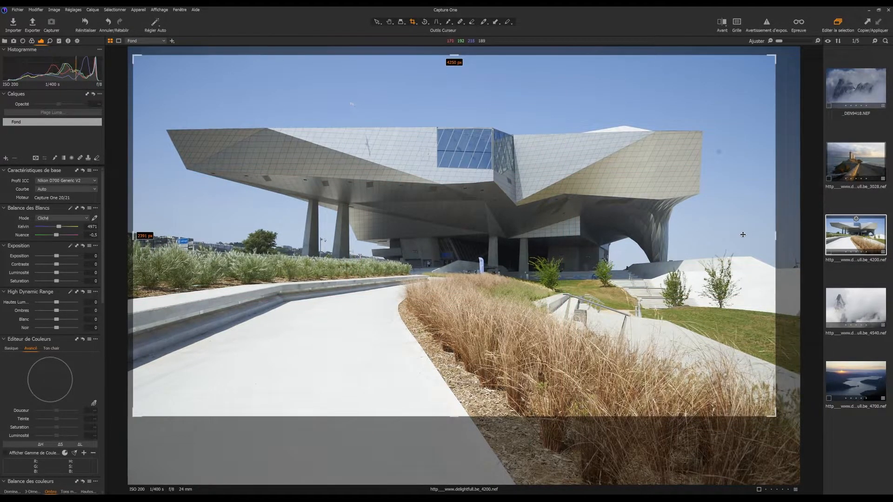
pyautogui.click(391, 22)
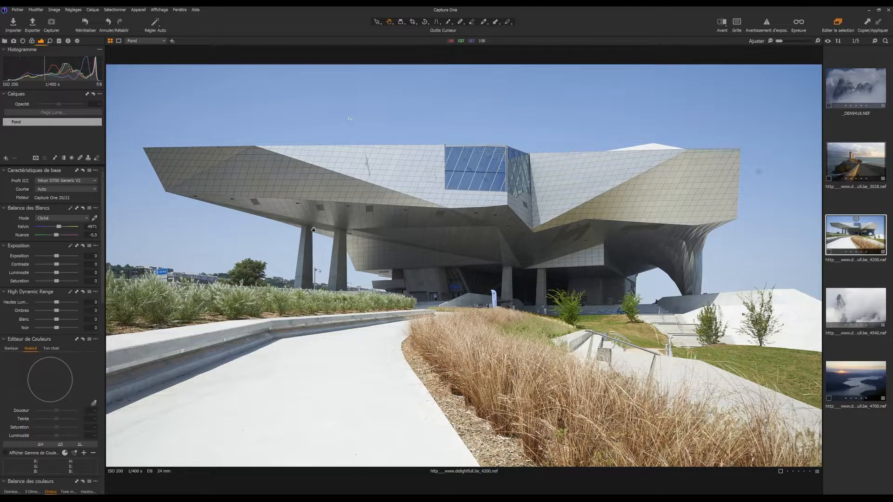
# Heal the two spots in the sky, the mark on the building's facade and the banner beside the entrance
pyautogui.click(80, 159)
pyautogui.moveTo(759, 171); pyautogui.dragTo(760, 171)
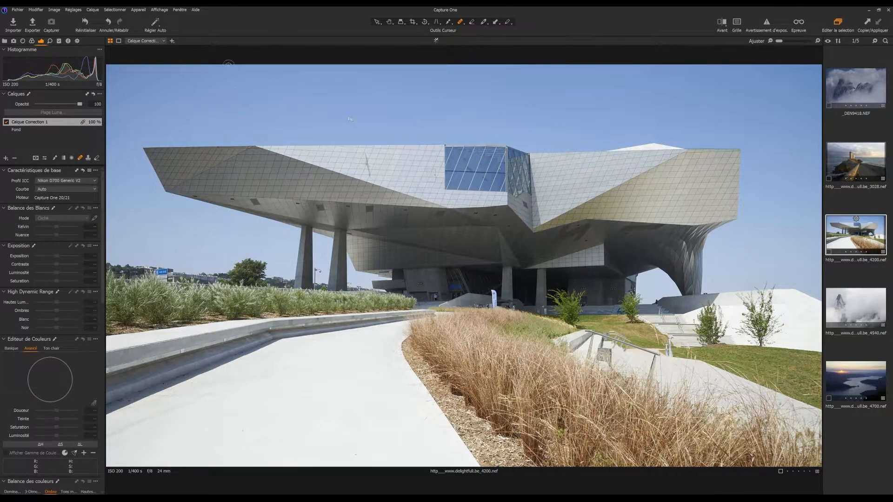
pyautogui.click(349, 119)
pyautogui.moveTo(366, 159); pyautogui.dragTo(369, 175)
pyautogui.moveTo(492, 292); pyautogui.dragTo(495, 302)
# Reposition the healing source for the removed entrance banner while inspecting the area at 200%
pyautogui.moveTo(780, 41); pyautogui.dragTo(797, 45)
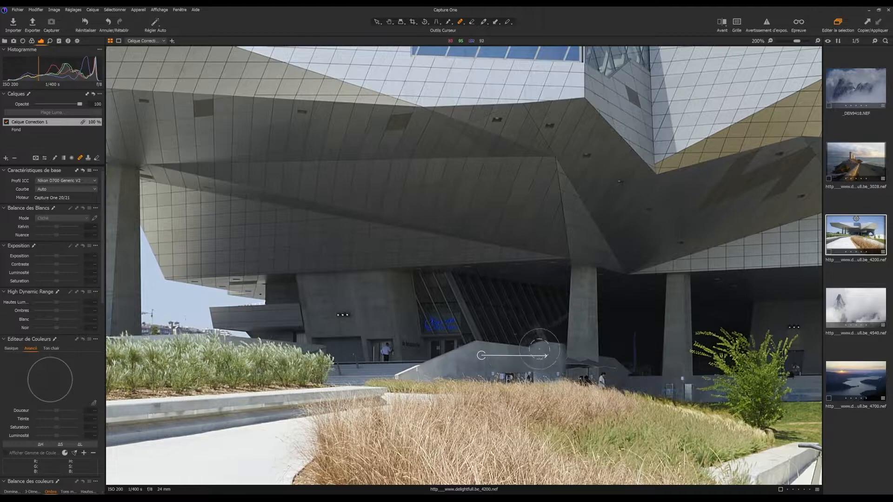
pyautogui.moveTo(484, 355); pyautogui.dragTo(494, 349)
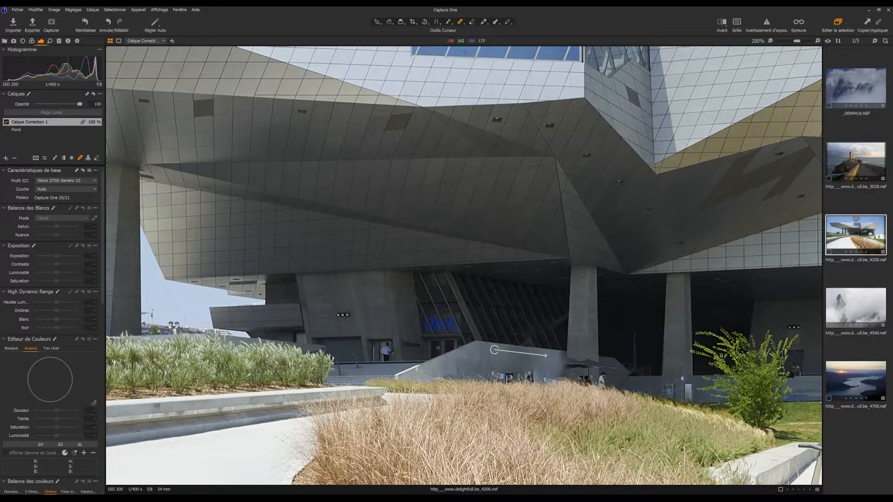
pyautogui.click(758, 41)
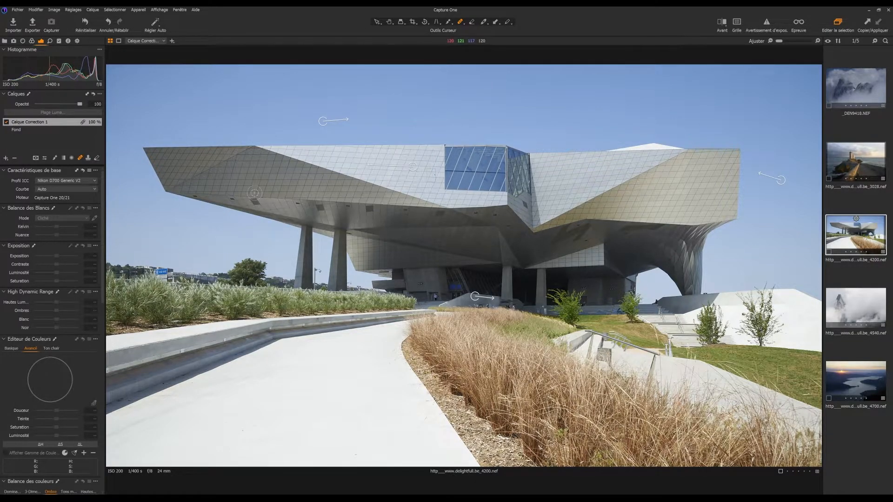
pyautogui.click(391, 23)
# Set the haze correction (Correction du Voile) amount to 75 on the Fond layer
pyautogui.scroll(-3, 62, 296)
pyautogui.scroll(-8, 60, 242)
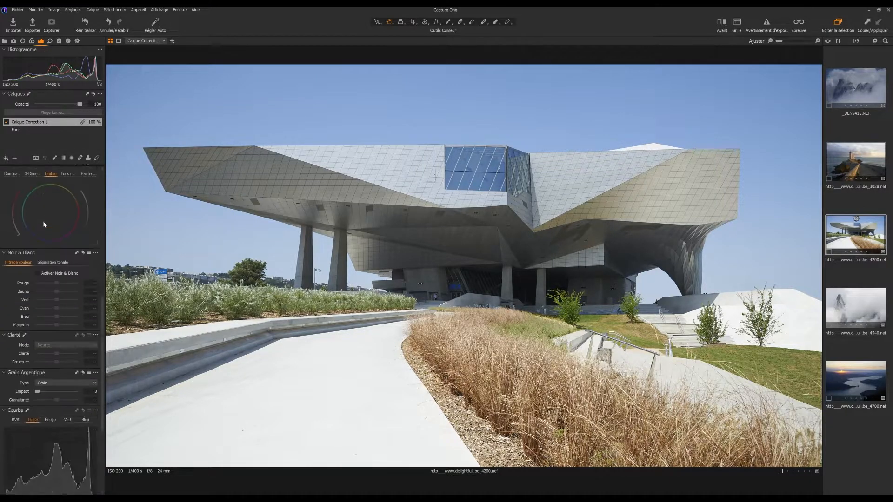
pyautogui.scroll(-1, 47, 226)
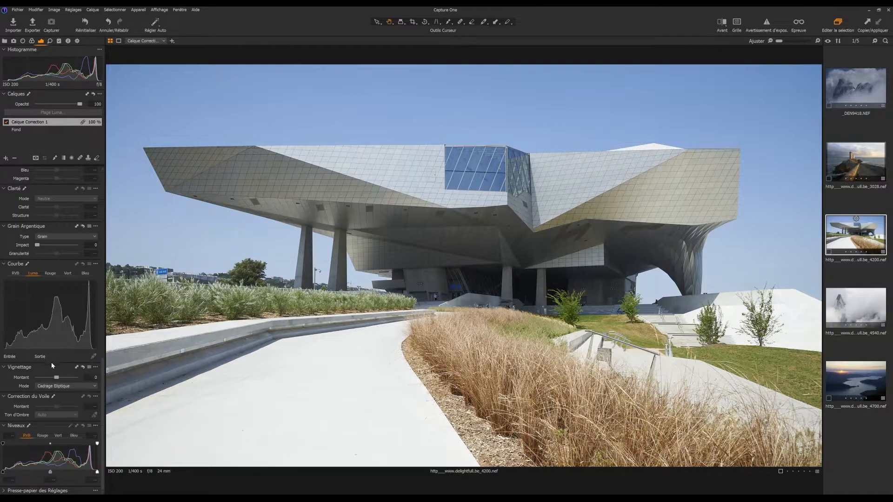
pyautogui.click(35, 131)
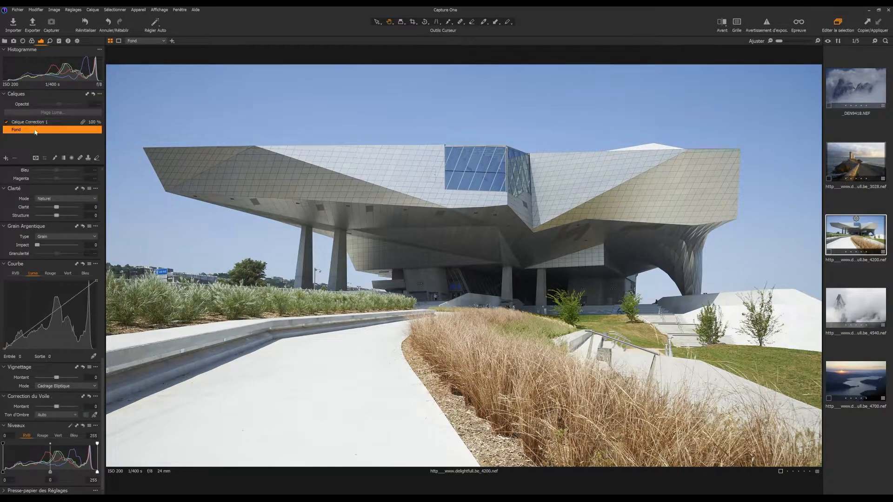
pyautogui.moveTo(57, 408); pyautogui.dragTo(68, 405)
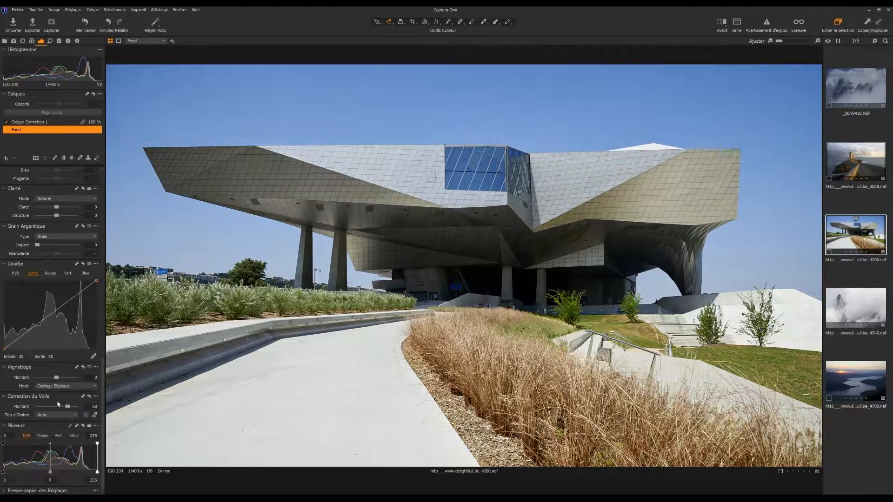
pyautogui.moveTo(68, 407); pyautogui.dragTo(70, 408)
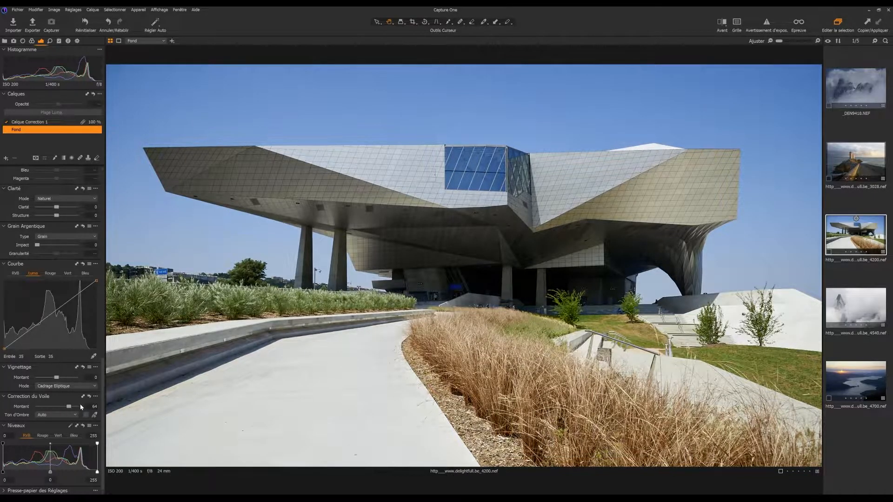
pyautogui.press('Return')
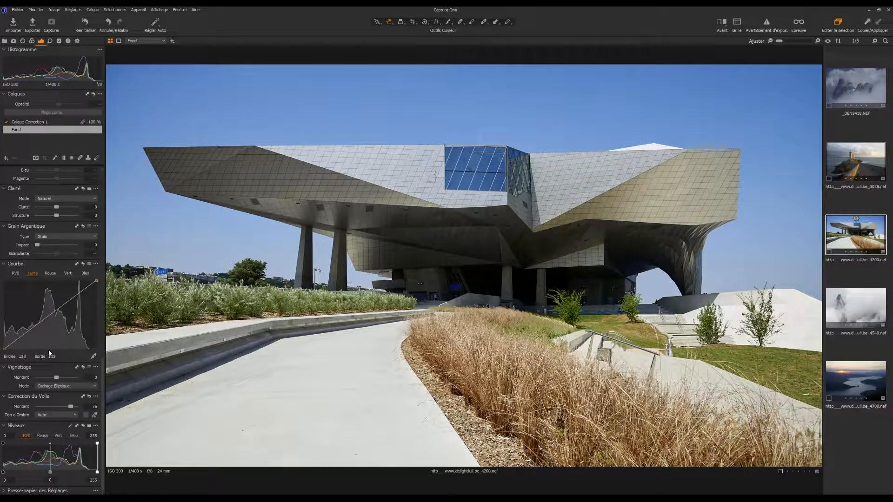
# Convert the photo to black and white and set the colour filtering to Rouge -31, Jaune -52 and Vert -27
pyautogui.scroll(5, 62, 347)
pyautogui.click(37, 328)
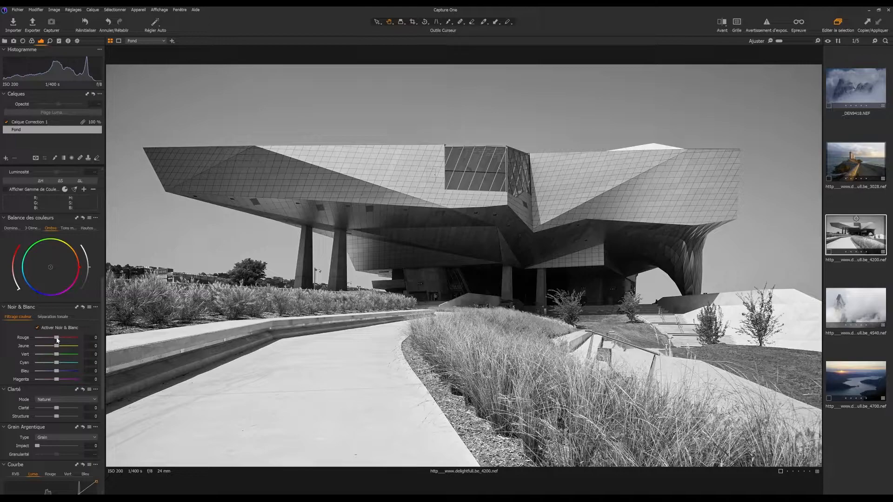
pyautogui.moveTo(61, 339); pyautogui.dragTo(58, 365)
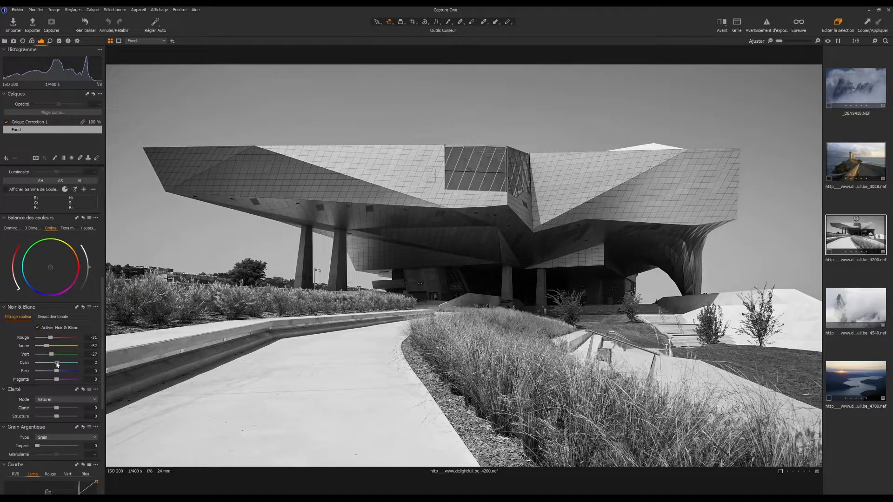
# Compare with the colour version, and set the black-and-white filtering to Cyan -62, Bleu -40 and Magenta -25
pyautogui.click(41, 327)
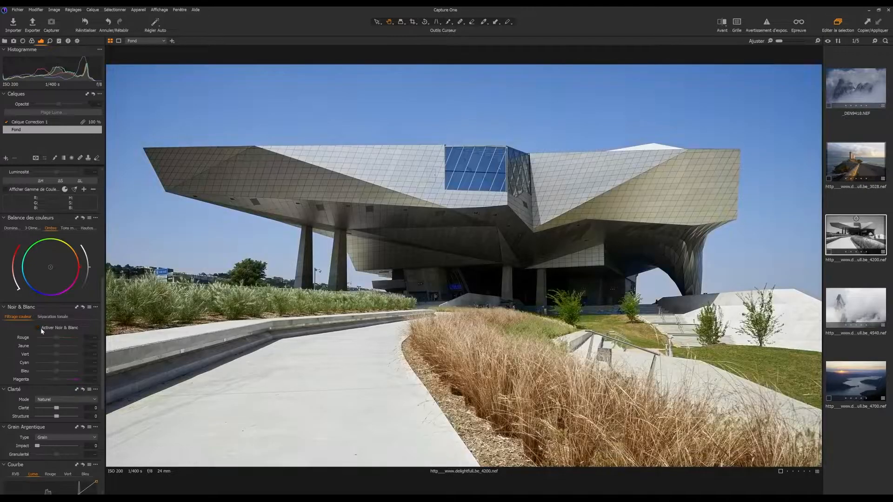
pyautogui.click(41, 327)
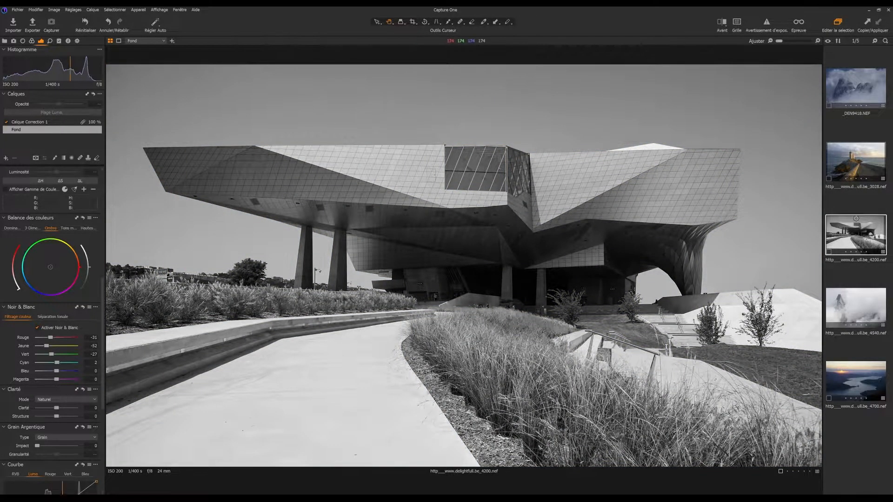
pyautogui.moveTo(58, 366); pyautogui.dragTo(49, 372)
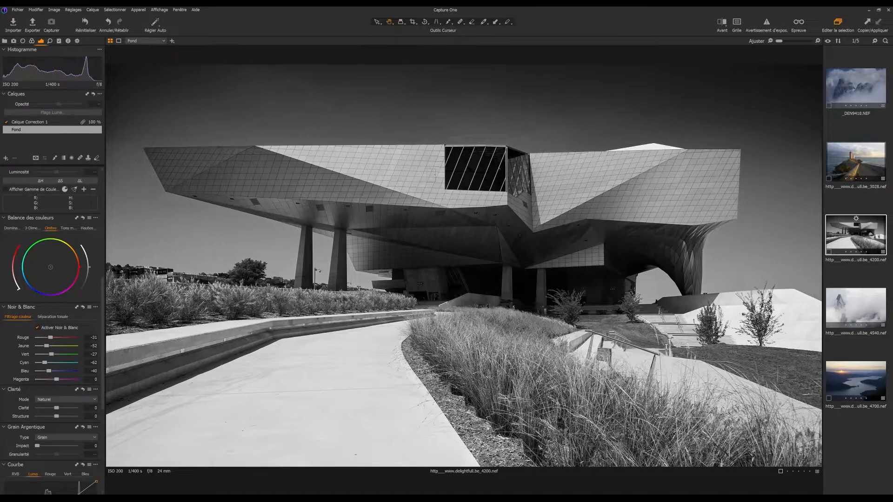
pyautogui.moveTo(60, 381); pyautogui.dragTo(26, 387)
# Darken the sky through the white balance by setting Kelvin to 4080 and Nuance to 4.4
pyautogui.scroll(6, 63, 292)
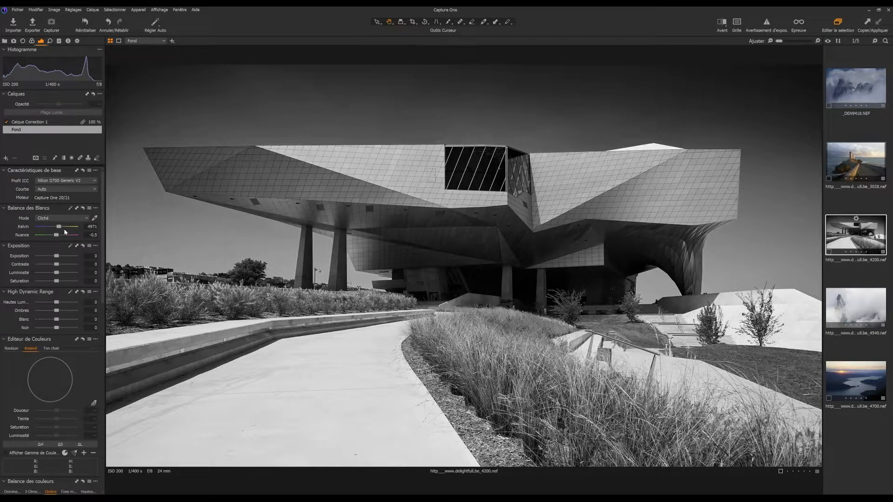
pyautogui.moveTo(60, 229)
pyautogui.mouseDown()
pyautogui.moveTo(69, 228)
pyautogui.moveTo(58, 228)
pyautogui.mouseUp()
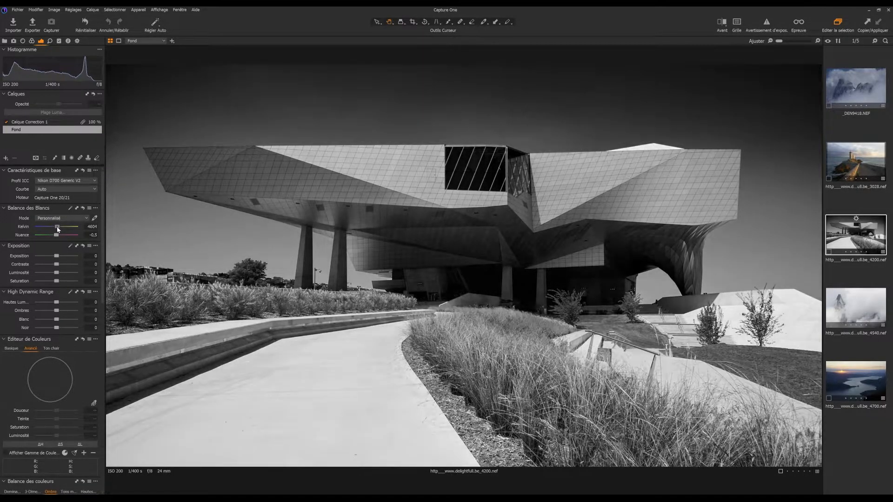
pyautogui.moveTo(56, 230); pyautogui.dragTo(55, 229)
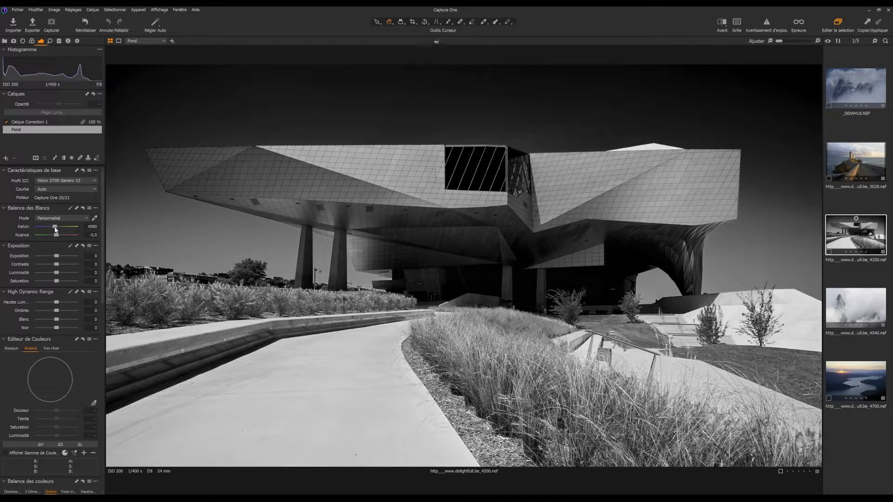
pyautogui.scroll(-9, 54, 386)
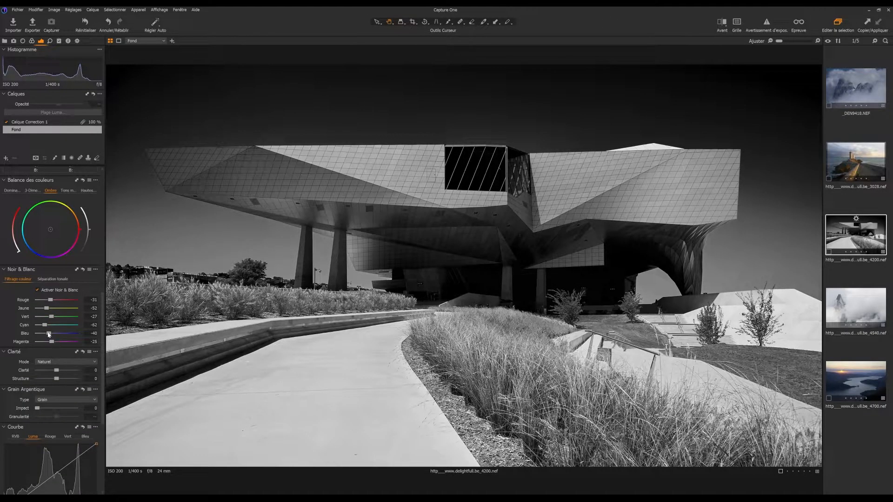
pyautogui.scroll(9, 49, 334)
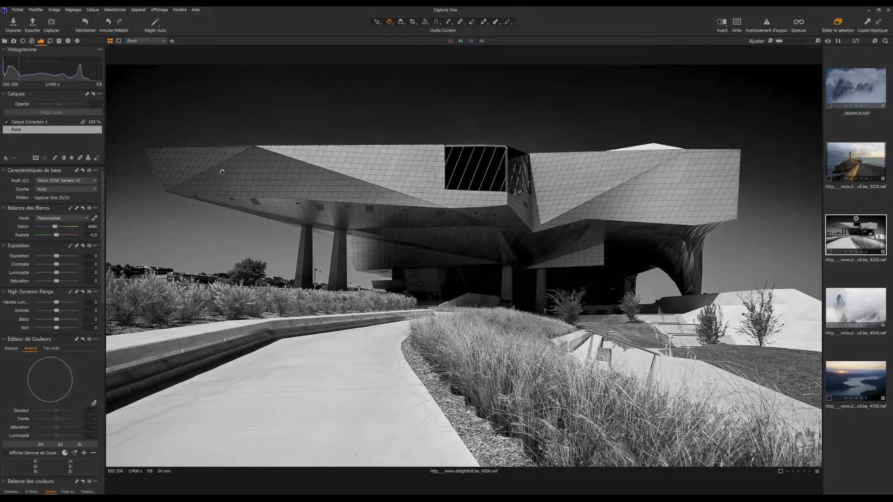
pyautogui.moveTo(58, 237); pyautogui.dragTo(59, 238)
# Set Contraste to 8, Ombres to -28 and Noir to -24, checking the clipped areas with the exposure warning
pyautogui.moveTo(58, 265); pyautogui.dragTo(60, 266)
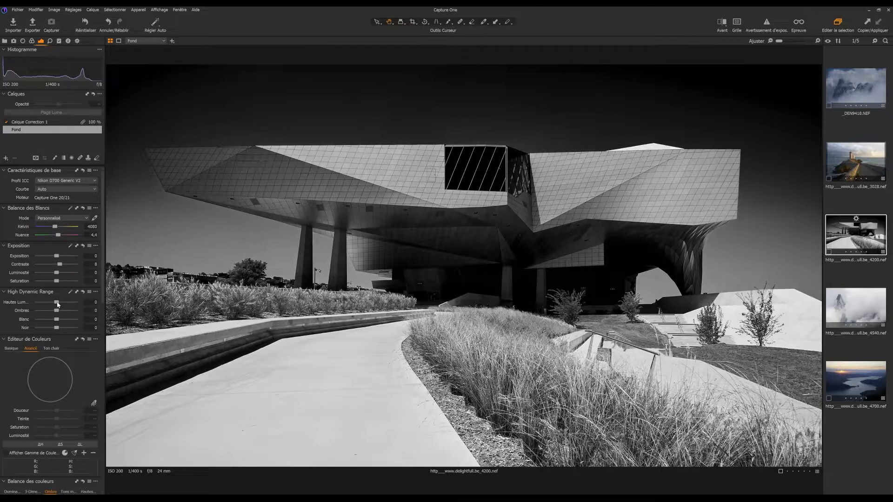
pyautogui.moveTo(57, 311)
pyautogui.mouseDown()
pyautogui.moveTo(64, 309)
pyautogui.moveTo(52, 311)
pyautogui.mouseUp()
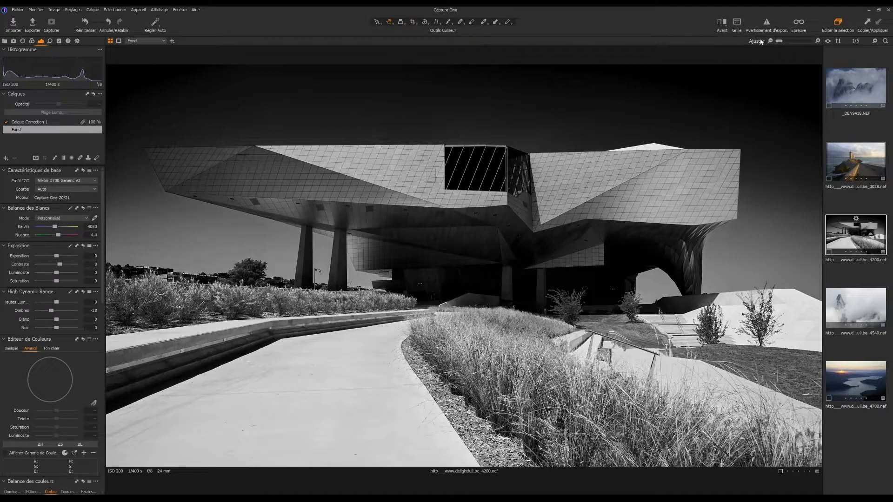
pyautogui.click(766, 23)
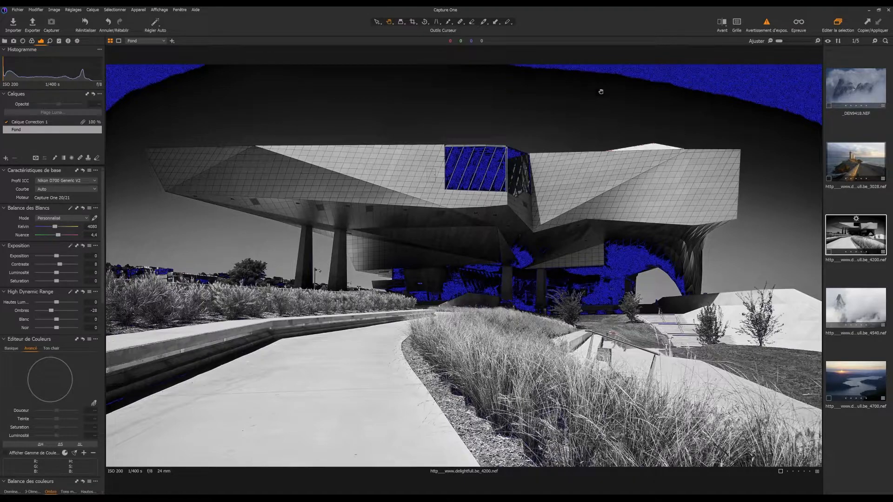
pyautogui.moveTo(58, 328); pyautogui.dragTo(53, 328)
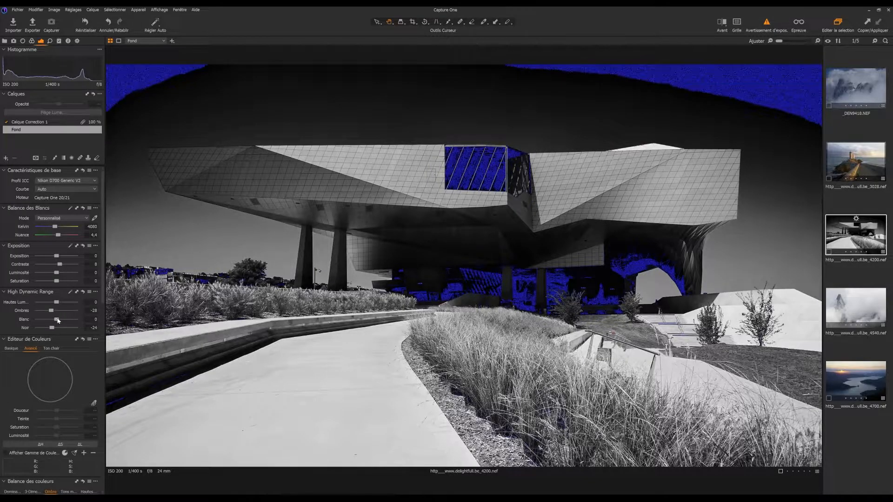
pyautogui.click(765, 22)
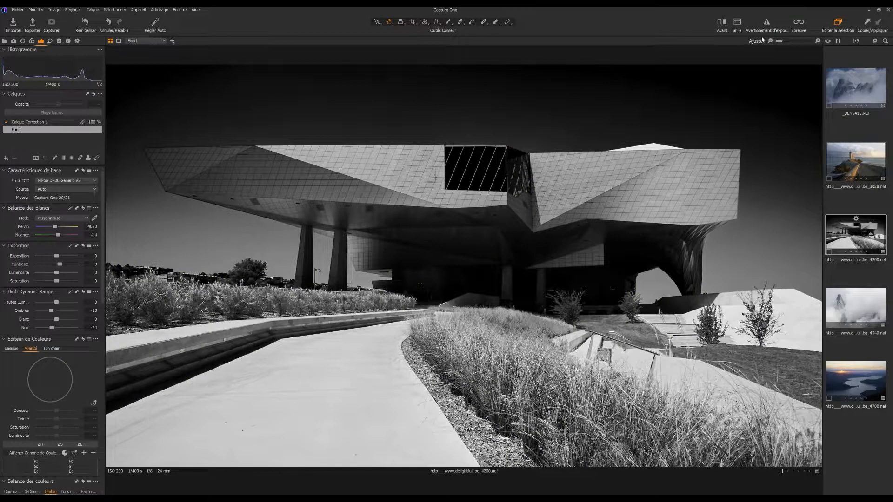
# Try raising Blanc to 33, reset it, and try a change to the highlights
pyautogui.moveTo(57, 319)
pyautogui.mouseDown()
pyautogui.moveTo(72, 319)
pyautogui.moveTo(64, 320)
pyautogui.mouseUp()
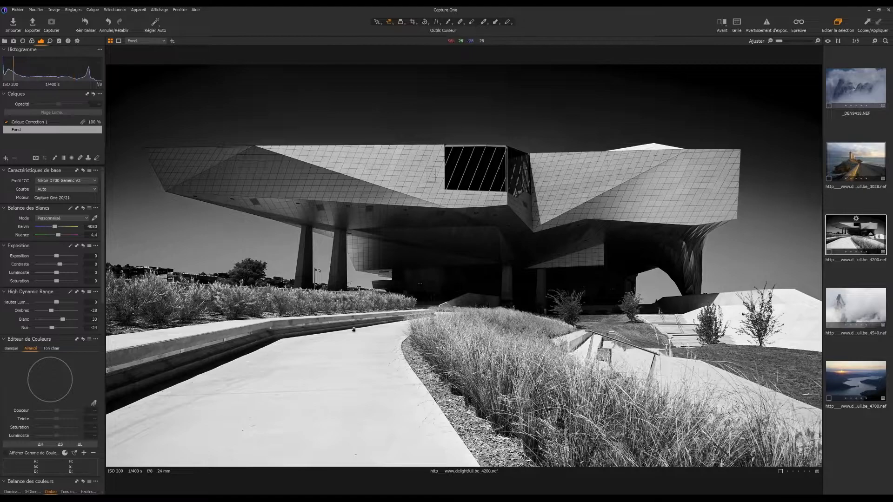
pyautogui.doubleClick(63, 319)
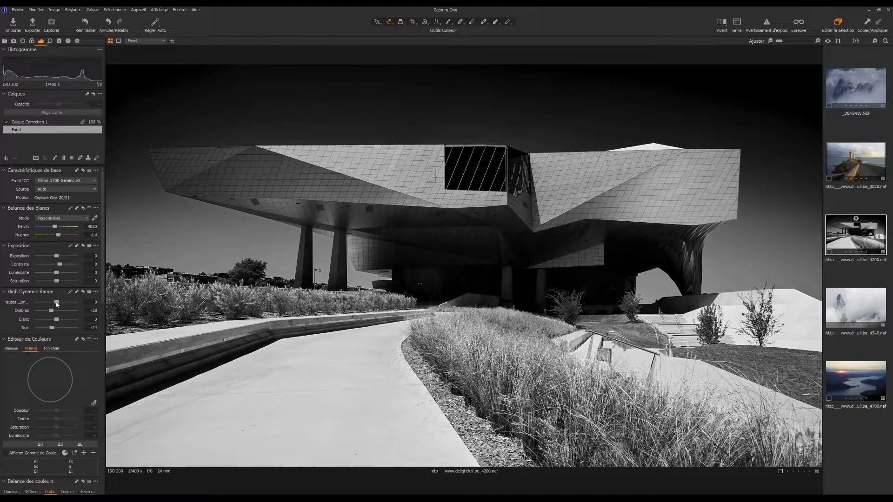
pyautogui.moveTo(57, 303); pyautogui.dragTo(64, 302)
pyautogui.scroll(-8, 47, 324)
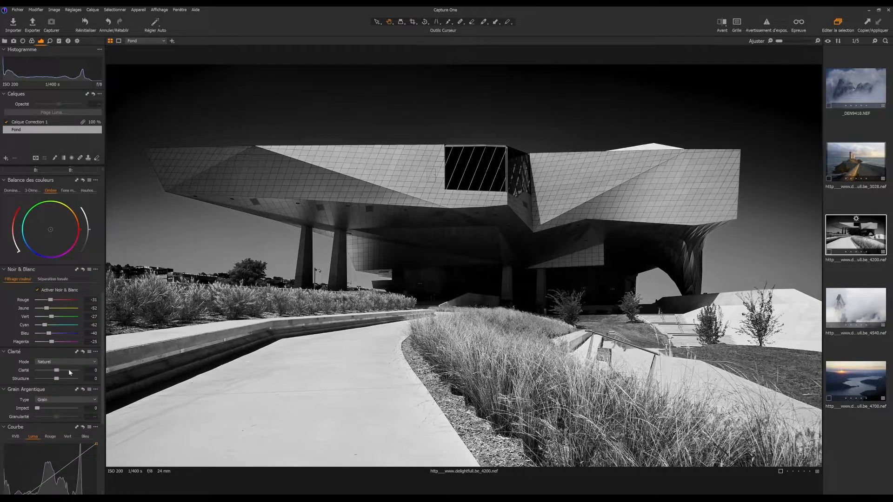
pyautogui.scroll(8, 74, 372)
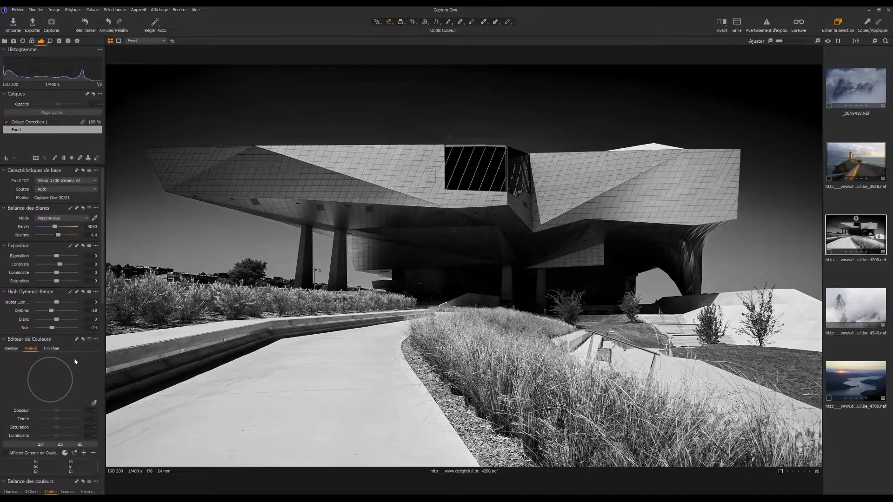
# Add a new adjustment layer and set its Hautes Lumières to 63 and Blanc to 59
pyautogui.click(7, 160)
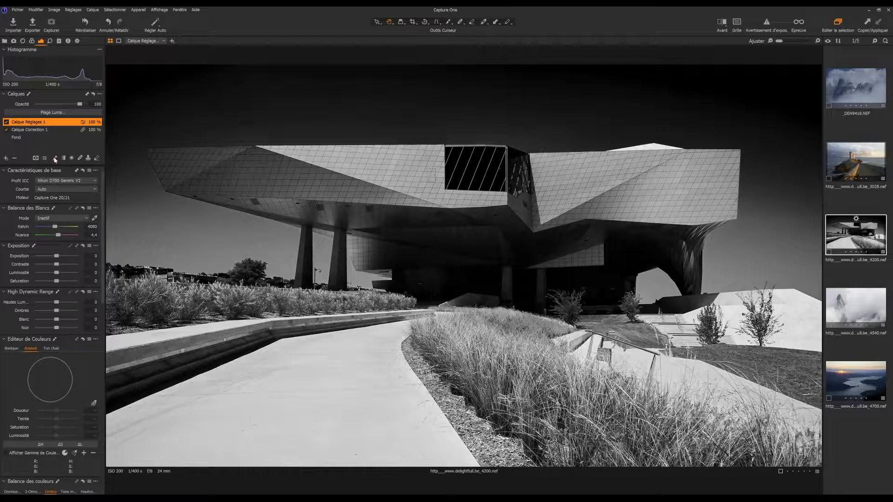
pyautogui.scroll(-9, 72, 301)
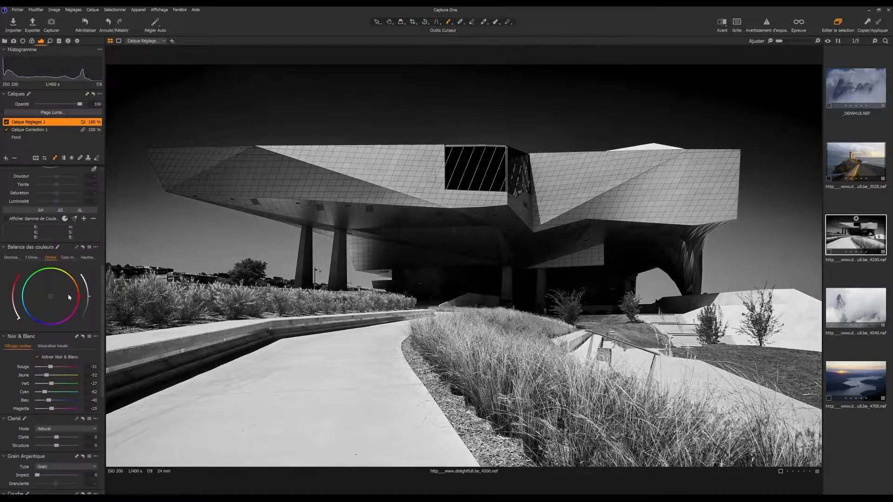
pyautogui.scroll(9, 70, 300)
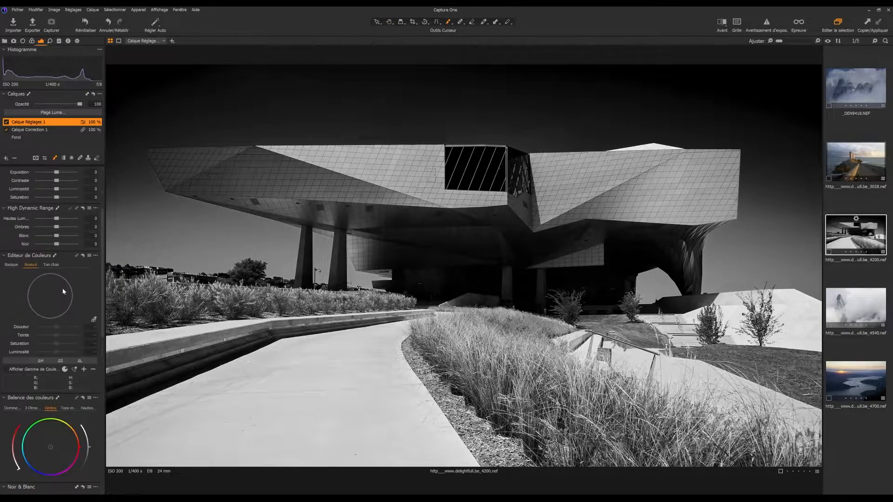
pyautogui.moveTo(56, 302); pyautogui.dragTo(69, 320)
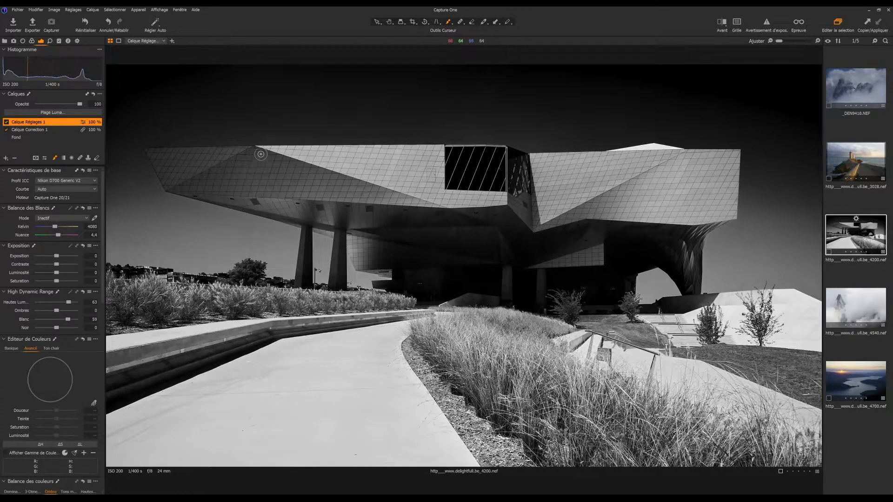
# Brush the adjustment layer's mask over the two bright upper façades of the building and check the effect without the overlay
pyautogui.scroll(1, 262, 153)
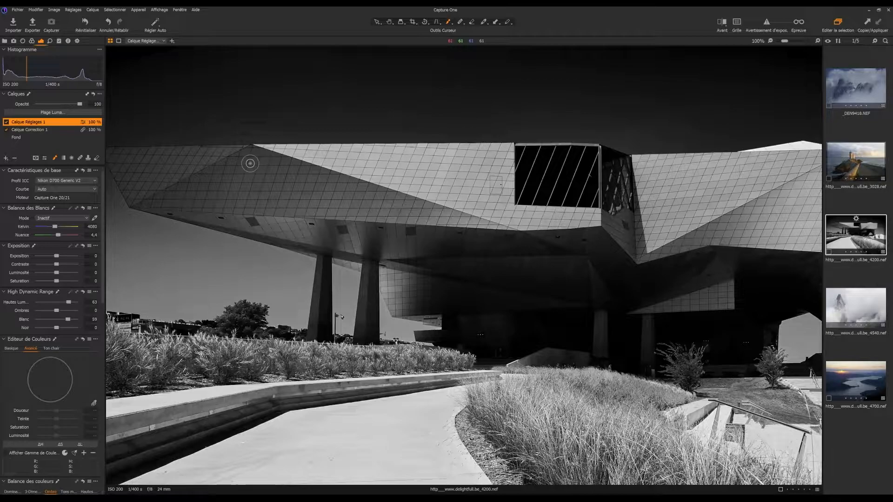
pyautogui.moveTo(784, 41); pyautogui.dragTo(778, 43)
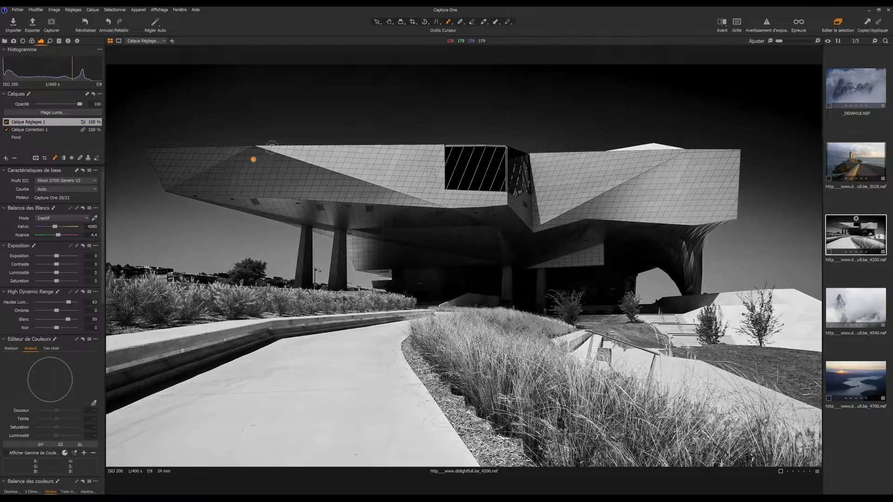
pyautogui.moveTo(256, 145)
pyautogui.mouseDown()
pyautogui.moveTo(506, 148)
pyautogui.moveTo(291, 159)
pyautogui.moveTo(371, 165)
pyautogui.moveTo(439, 205)
pyautogui.moveTo(497, 207)
pyautogui.moveTo(497, 154)
pyautogui.moveTo(412, 163)
pyautogui.moveTo(460, 188)
pyautogui.moveTo(486, 188)
pyautogui.moveTo(490, 167)
pyautogui.moveTo(459, 159)
pyautogui.moveTo(488, 168)
pyautogui.moveTo(546, 151)
pyautogui.moveTo(735, 149)
pyautogui.moveTo(537, 158)
pyautogui.moveTo(531, 169)
pyautogui.moveTo(541, 214)
pyautogui.moveTo(556, 221)
pyautogui.moveTo(612, 178)
pyautogui.moveTo(633, 177)
pyautogui.moveTo(539, 227)
pyautogui.mouseUp()
pyautogui.moveTo(603, 219)
pyautogui.mouseDown()
pyautogui.moveTo(703, 226)
pyautogui.moveTo(740, 207)
pyautogui.moveTo(737, 153)
pyautogui.moveTo(727, 185)
pyautogui.moveTo(646, 211)
pyautogui.moveTo(600, 212)
pyautogui.moveTo(649, 181)
pyautogui.mouseUp()
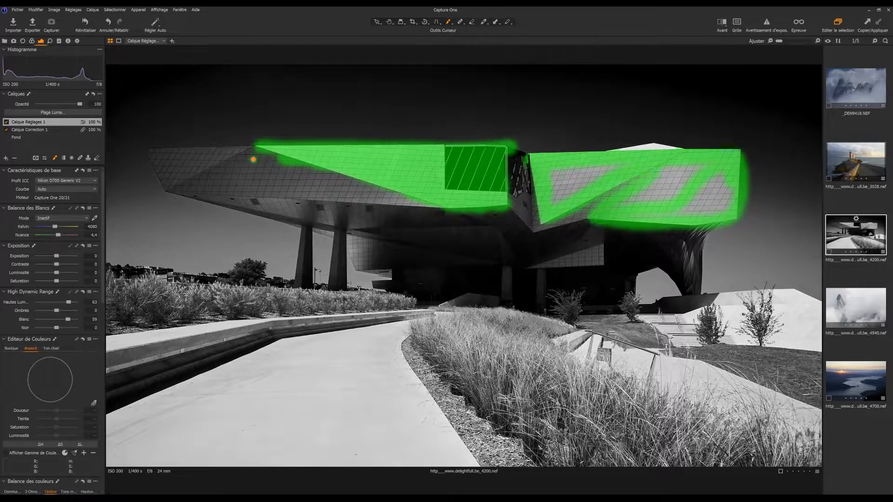
pyautogui.moveTo(577, 193)
pyautogui.mouseDown()
pyautogui.moveTo(558, 195)
pyautogui.moveTo(560, 173)
pyautogui.mouseUp()
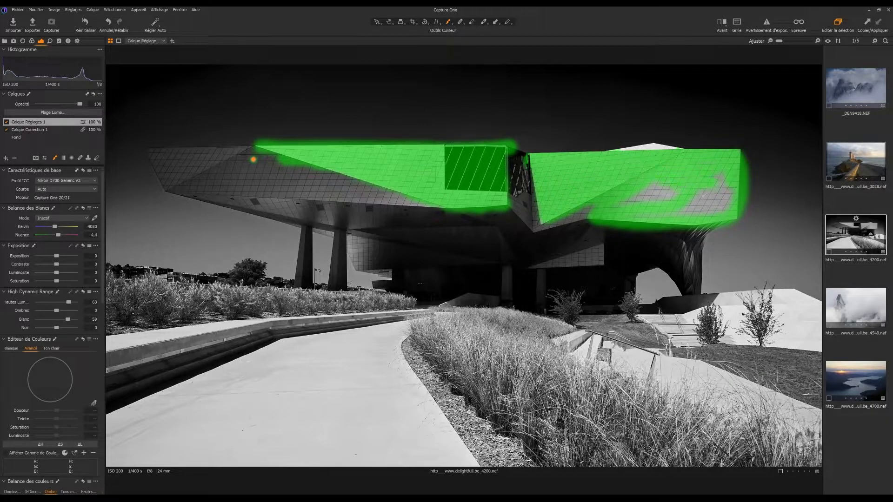
pyautogui.moveTo(696, 203); pyautogui.dragTo(626, 200)
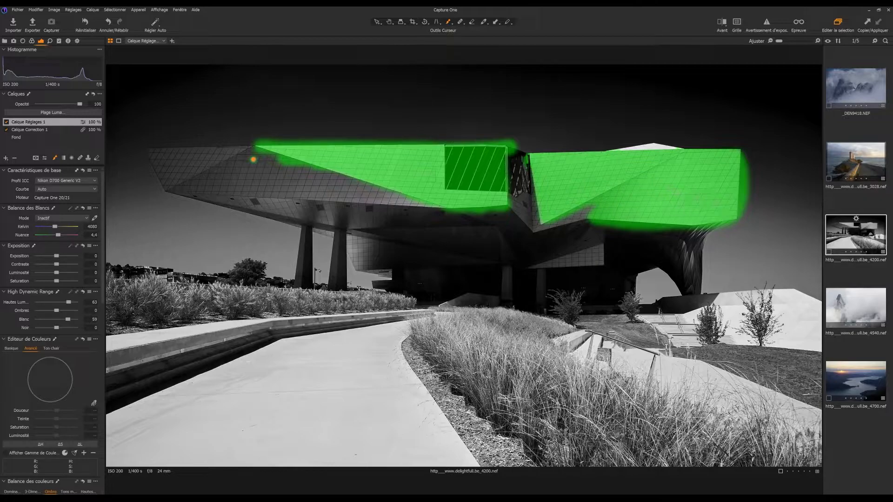
pyautogui.press('m')
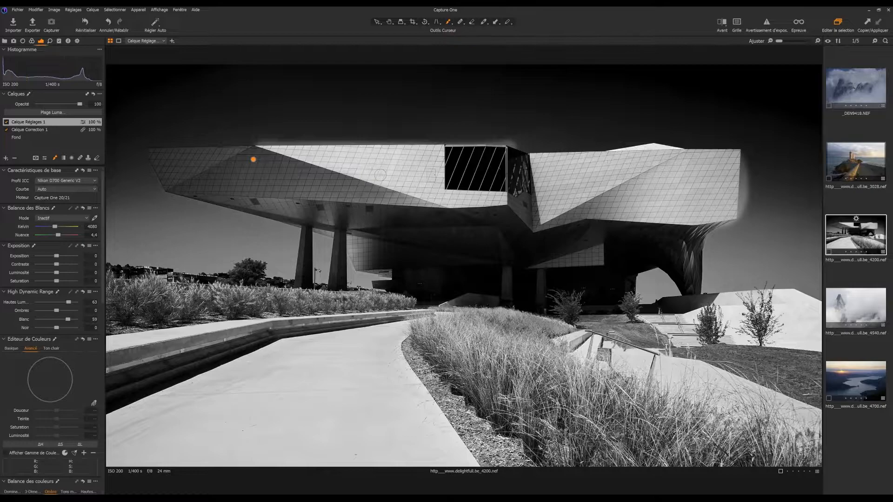
pyautogui.press('m')
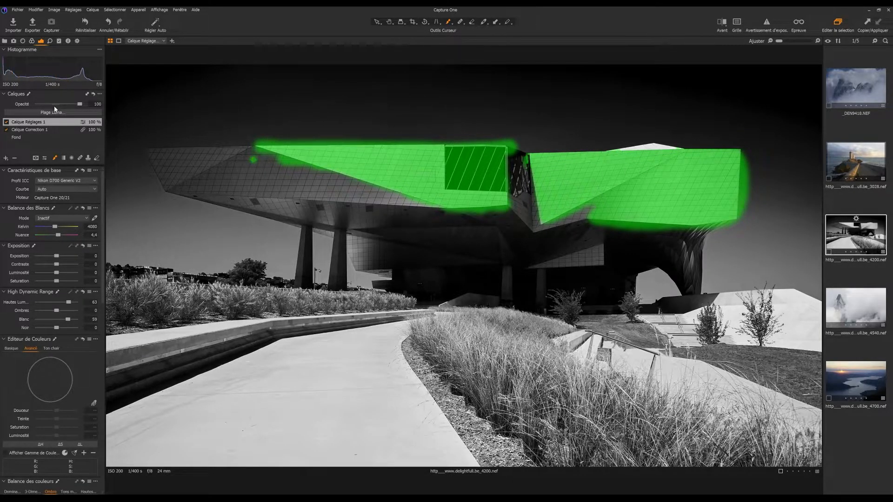
# Restrict the façade mask with a Plage Luma range of 202–255 and transitions at 63 and 255, and apply it
pyautogui.click(54, 113)
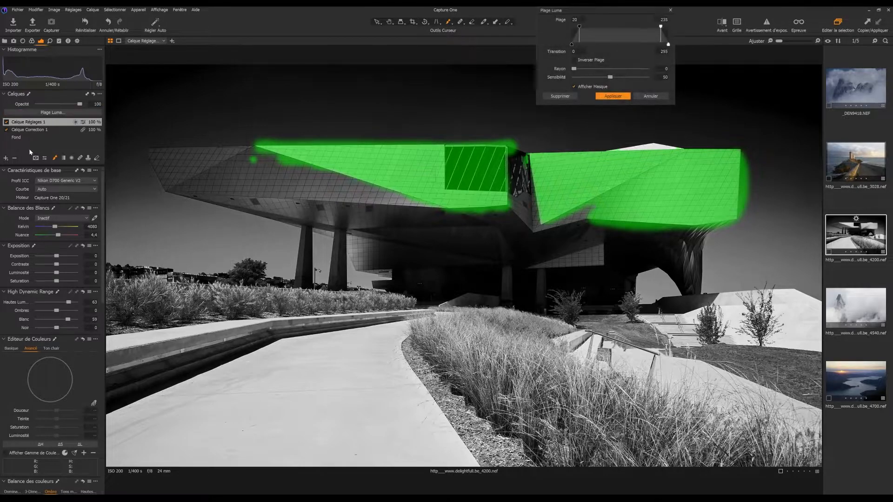
pyautogui.moveTo(615, 12); pyautogui.dragTo(678, 43)
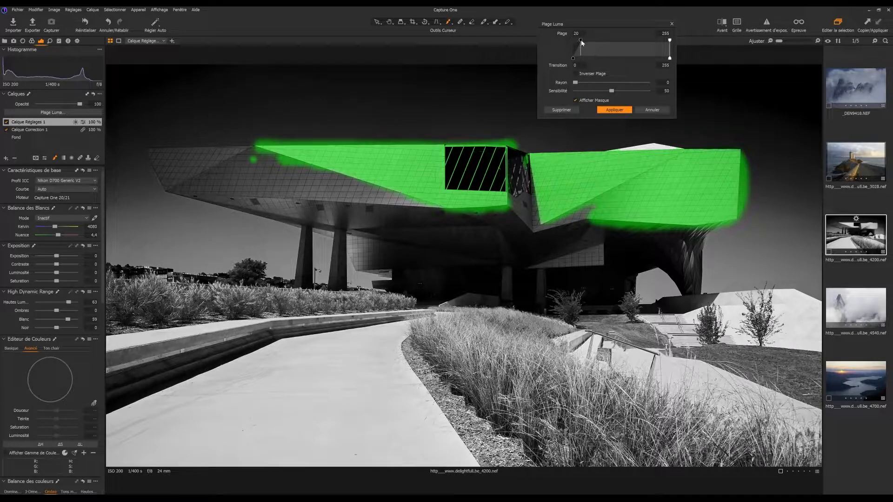
pyautogui.moveTo(582, 40); pyautogui.dragTo(624, 59)
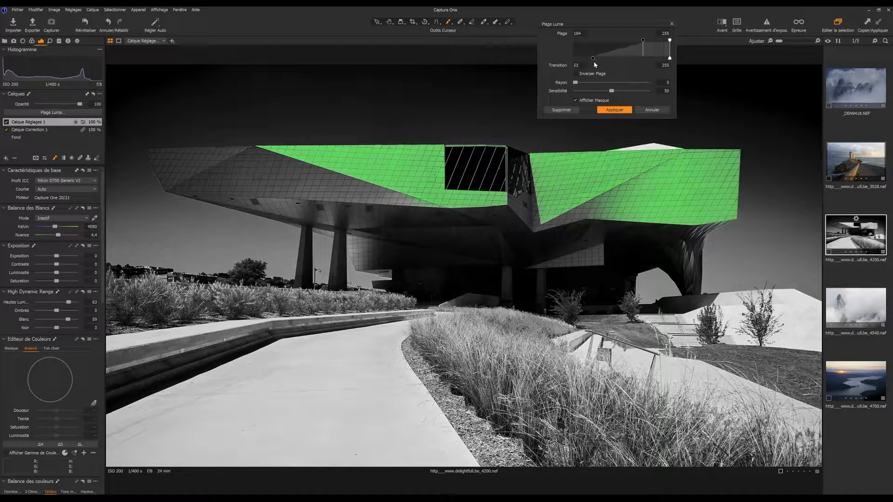
pyautogui.moveTo(594, 62); pyautogui.dragTo(592, 63)
pyautogui.moveTo(645, 45); pyautogui.dragTo(646, 45)
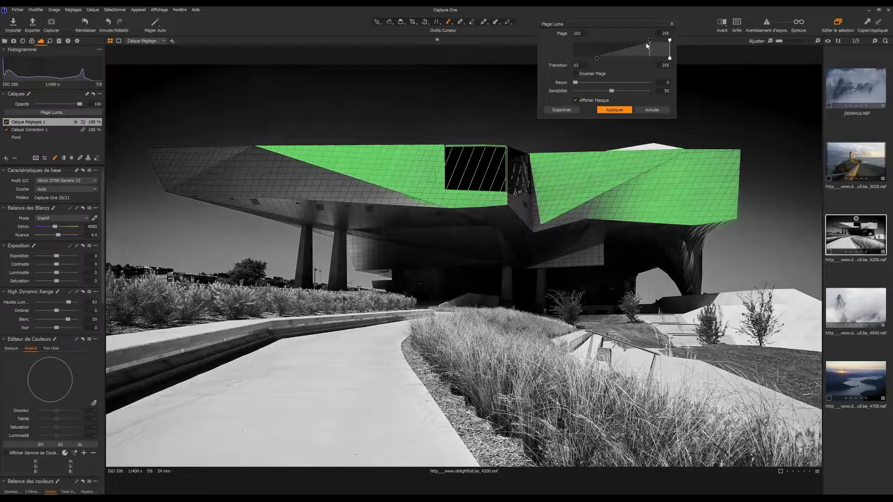
pyautogui.click(615, 110)
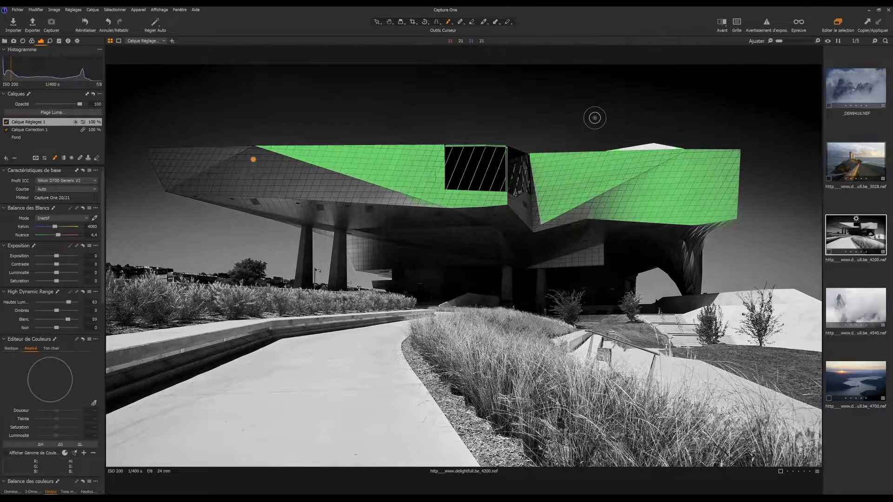
# Paint the small white roof peak into the mask and inspect the façade's lower edge with a smaller eraser before hiding the overlay
pyautogui.moveTo(623, 150); pyautogui.dragTo(679, 150)
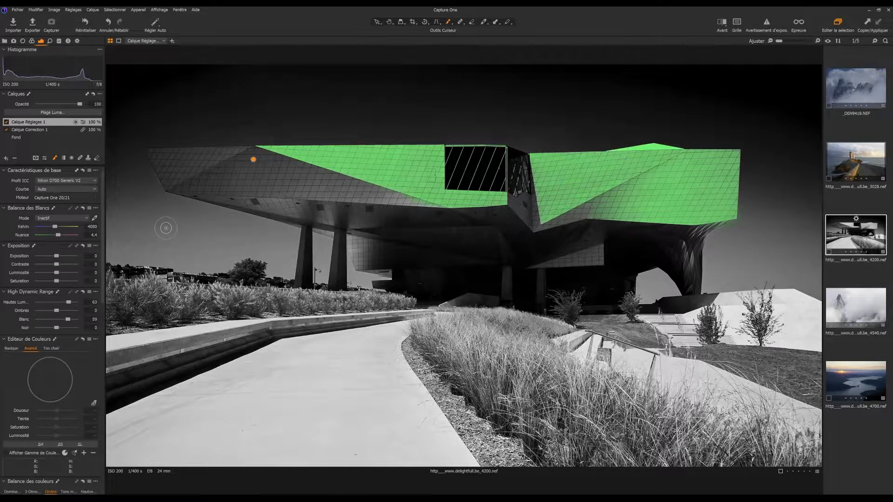
pyautogui.click(97, 158)
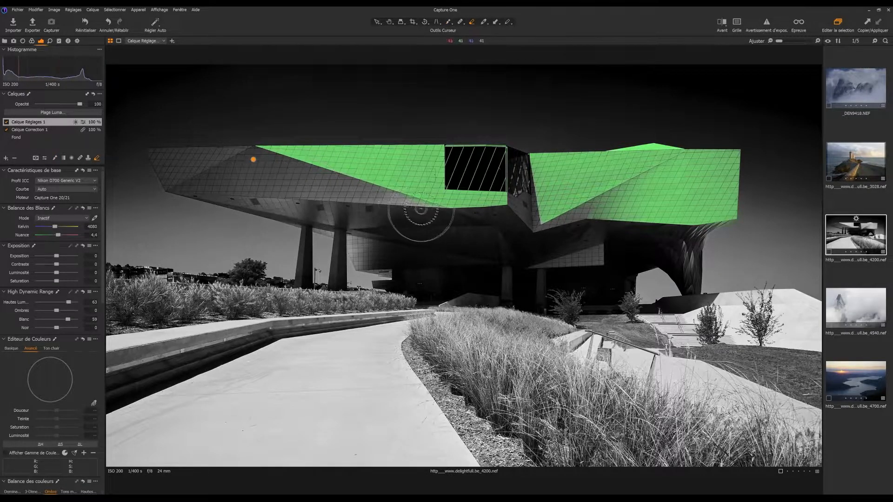
pyautogui.press('[')
pyautogui.press('[')
pyautogui.press('[')
pyautogui.press('[')
pyautogui.press('[')
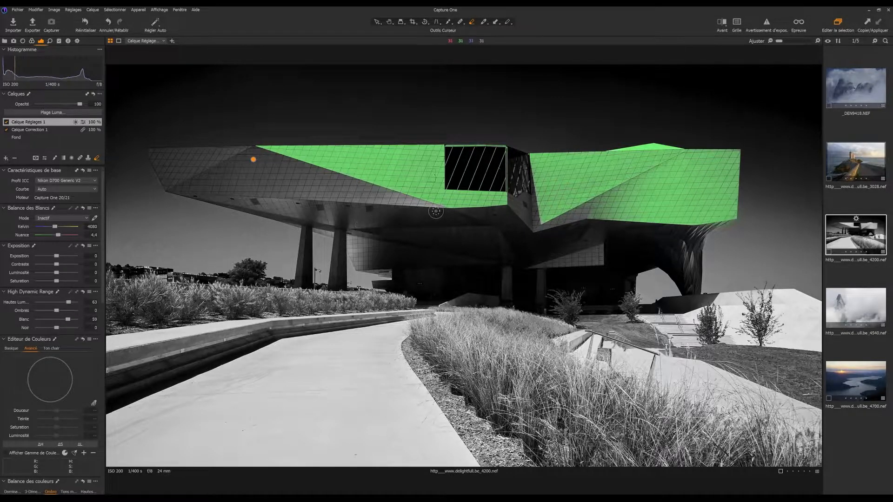
pyautogui.click(56, 158)
pyautogui.press('m')
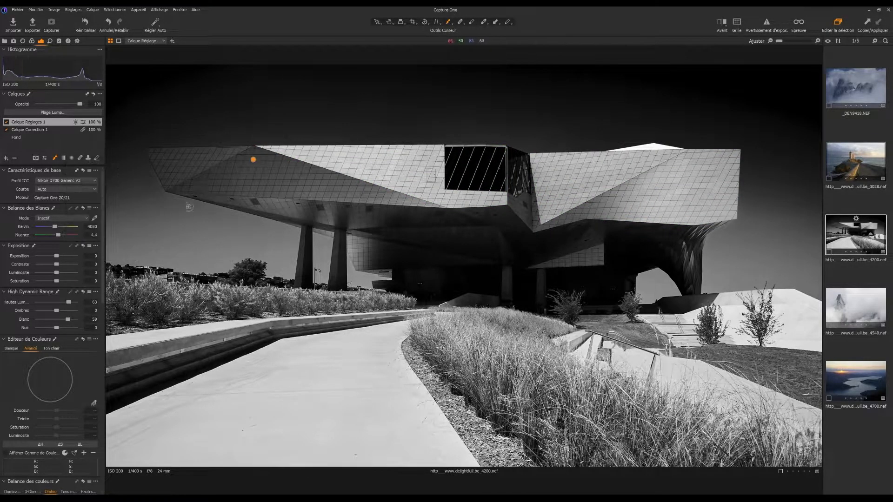
# Brighten the masked façades with Hautes Lumières 78, Blanc 68 and Luminosité 27, plus a slight Exposition increase
pyautogui.moveTo(72, 304)
pyautogui.mouseDown()
pyautogui.moveTo(62, 304)
pyautogui.moveTo(72, 319)
pyautogui.mouseUp()
pyautogui.moveTo(59, 275); pyautogui.dragTo(61, 275)
pyautogui.moveTo(67, 304); pyautogui.dragTo(73, 304)
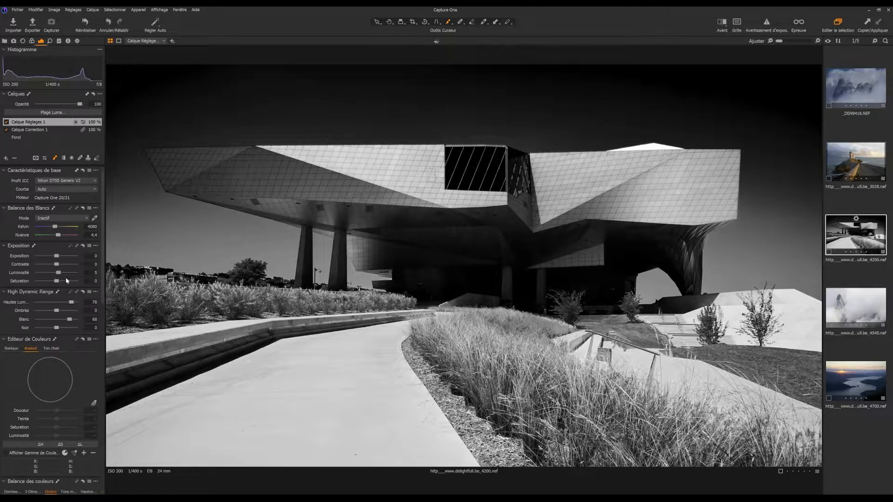
pyautogui.moveTo(58, 273)
pyautogui.mouseDown()
pyautogui.moveTo(71, 273)
pyautogui.moveTo(58, 259)
pyautogui.mouseUp()
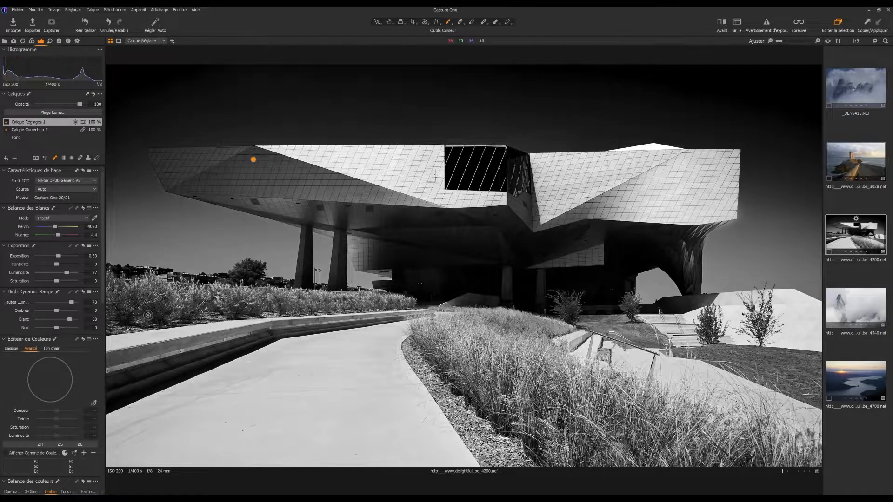
# Add a second adjustment layer with a linear gradient mask covering the foreground and fading out near the building's base
pyautogui.click(27, 139)
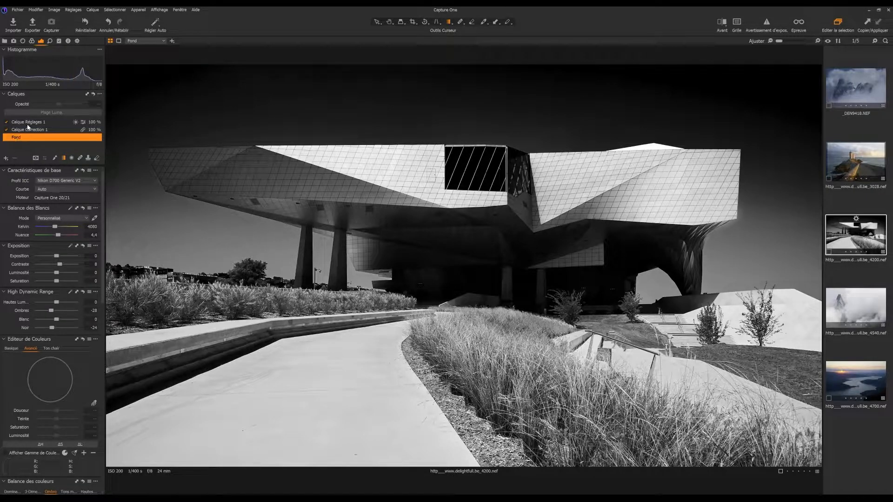
pyautogui.click(6, 159)
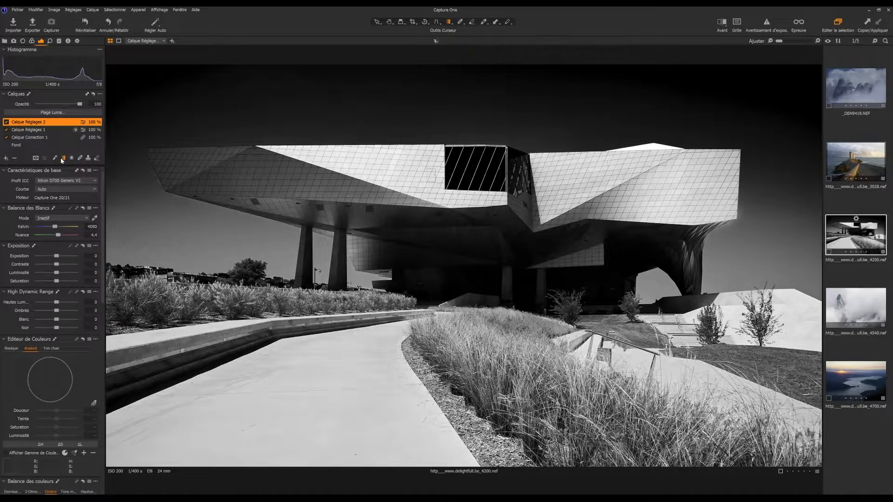
pyautogui.moveTo(468, 421); pyautogui.dragTo(464, 245)
pyautogui.moveTo(480, 293)
pyautogui.mouseDown()
pyautogui.moveTo(479, 275)
pyautogui.moveTo(484, 287)
pyautogui.mouseUp()
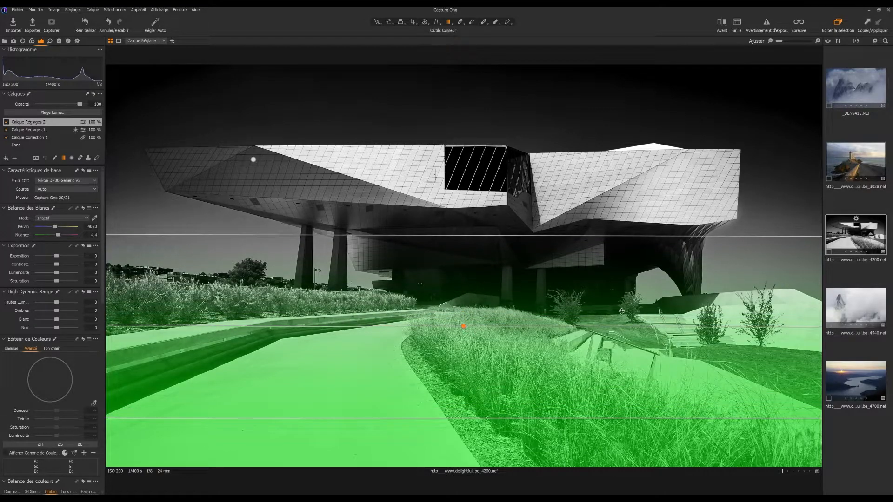
pyautogui.moveTo(683, 327); pyautogui.dragTo(683, 329)
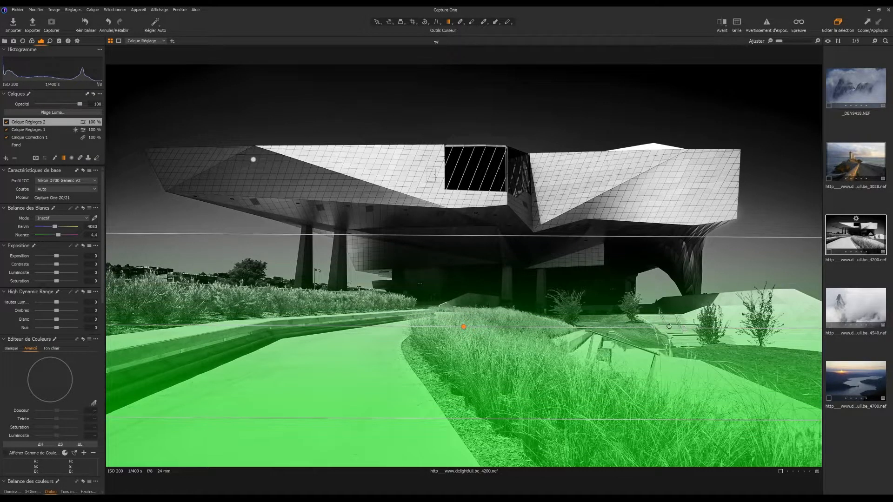
pyautogui.moveTo(585, 238); pyautogui.dragTo(584, 292)
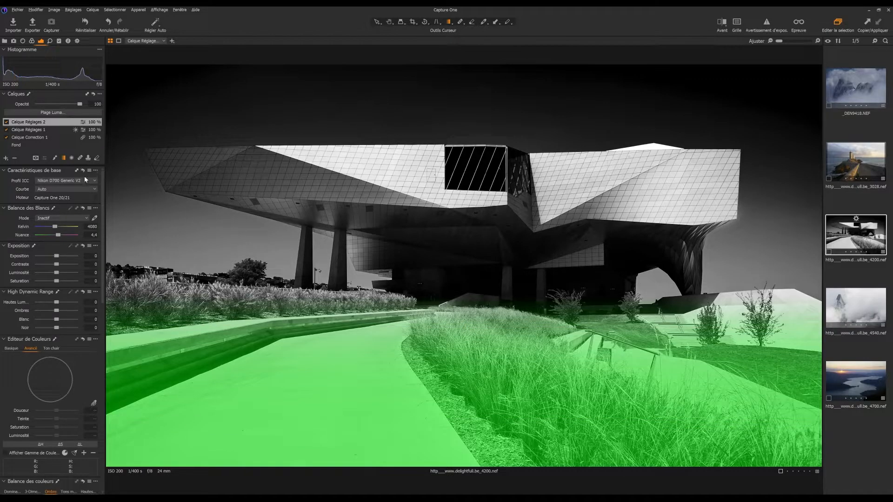
# Tone down the masked foreground by setting Hautes Lumières to -24 and Blanc to -36, and leave the gradient tool
pyautogui.press('m')
pyautogui.moveTo(59, 303); pyautogui.dragTo(50, 320)
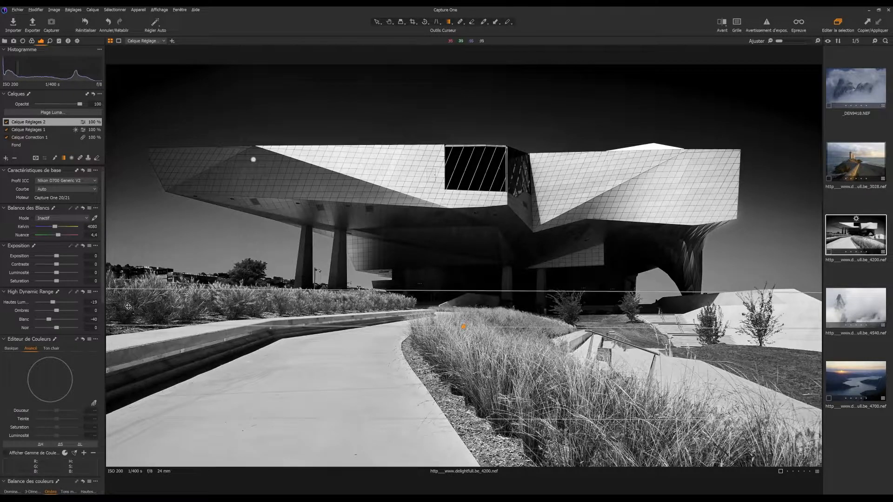
pyautogui.moveTo(54, 302); pyautogui.dragTo(50, 320)
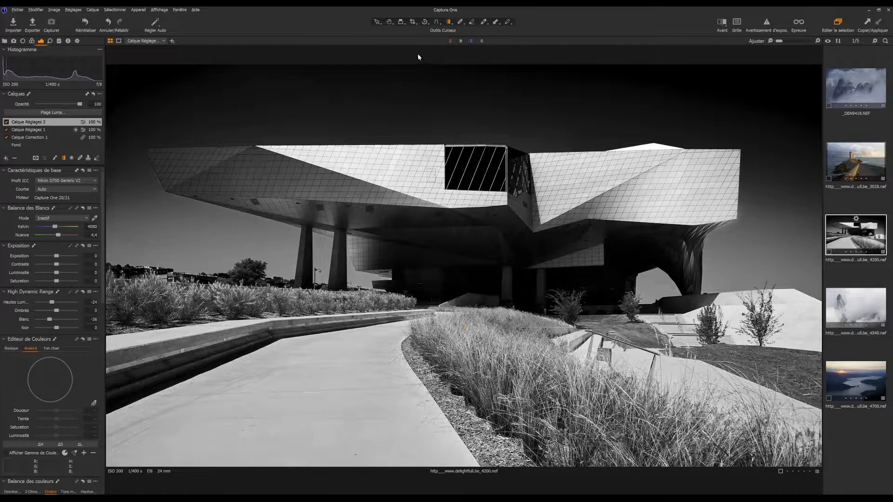
pyautogui.click(393, 24)
pyautogui.click(390, 22)
# Heal the distracting light spots in the dark area beneath the building on the Calque Correction 1 layer
pyautogui.click(38, 137)
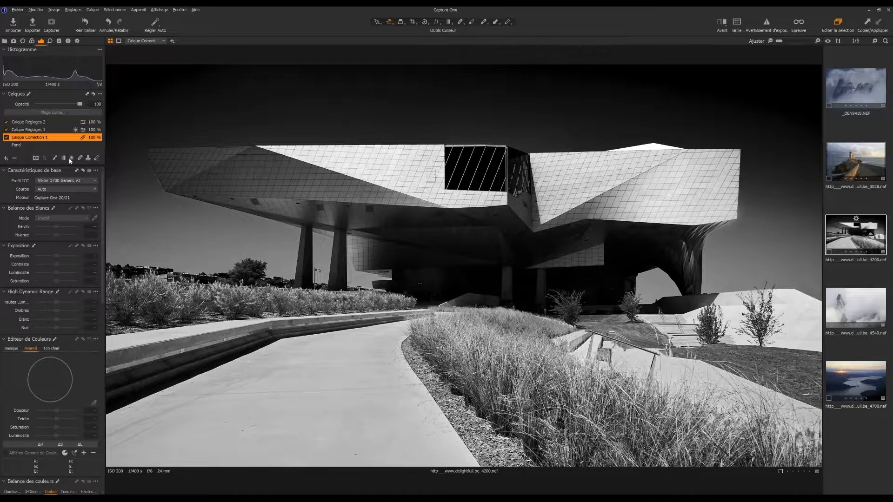
pyautogui.click(80, 159)
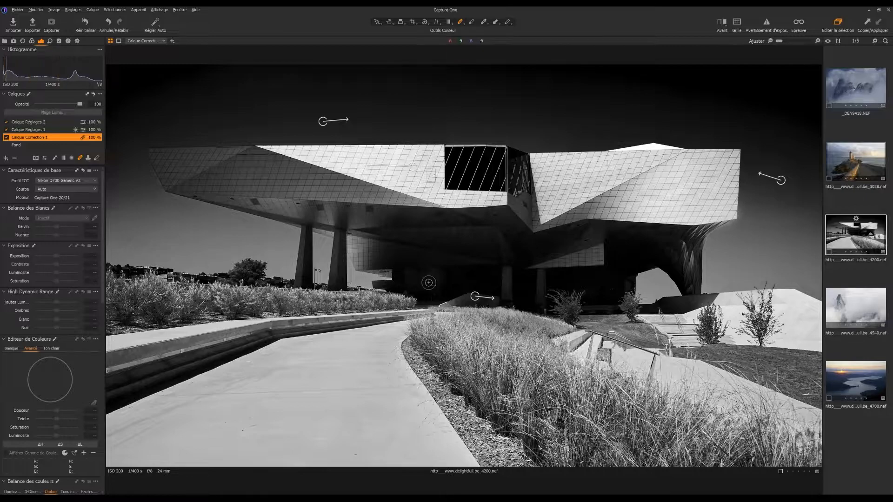
pyautogui.moveTo(420, 285); pyautogui.dragTo(425, 284)
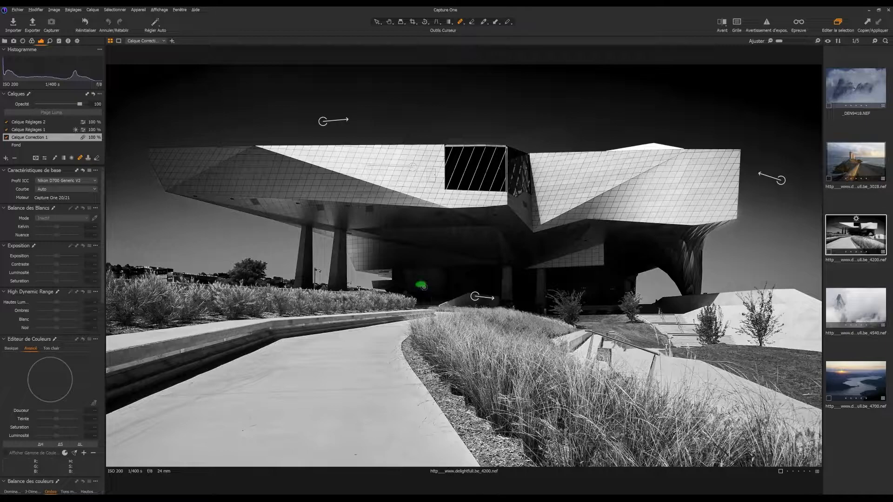
pyautogui.click(585, 288)
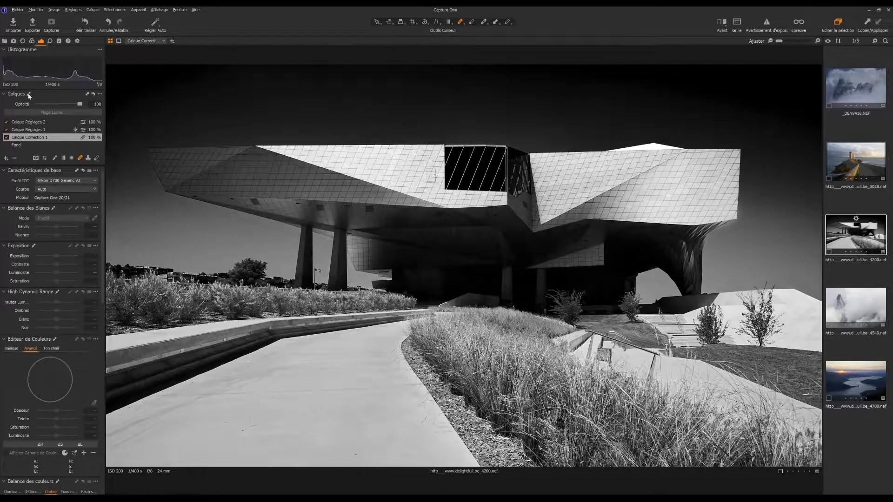
# On the Fond layer, add local contrast by setting Clarté to 19 and Structure to 23
pyautogui.click(26, 145)
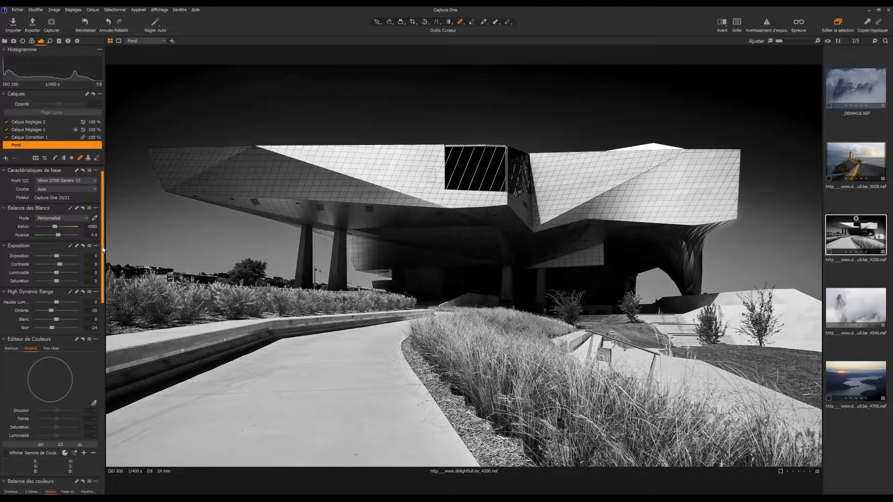
pyautogui.moveTo(103, 248); pyautogui.dragTo(118, 420)
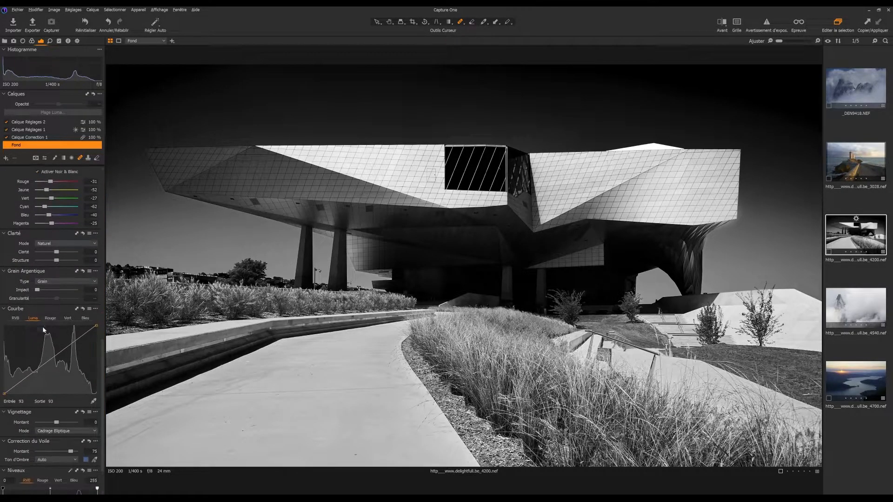
pyautogui.scroll(2, 99, 379)
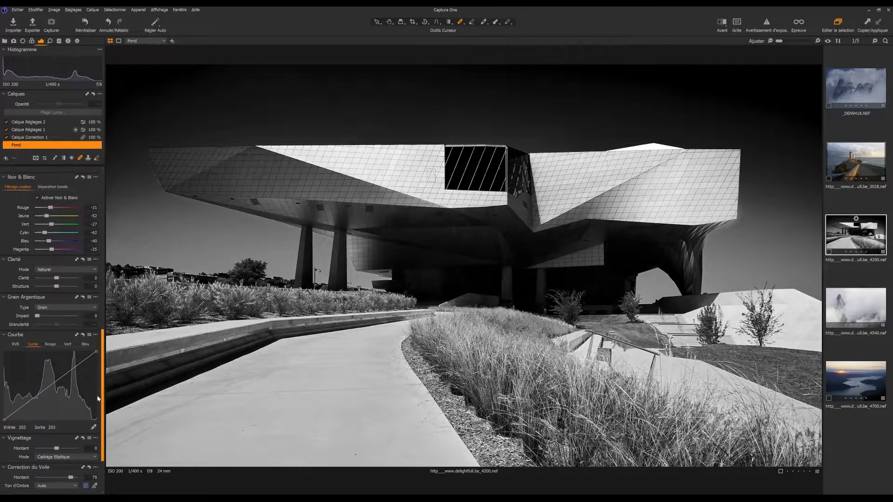
pyautogui.moveTo(59, 292); pyautogui.dragTo(62, 294)
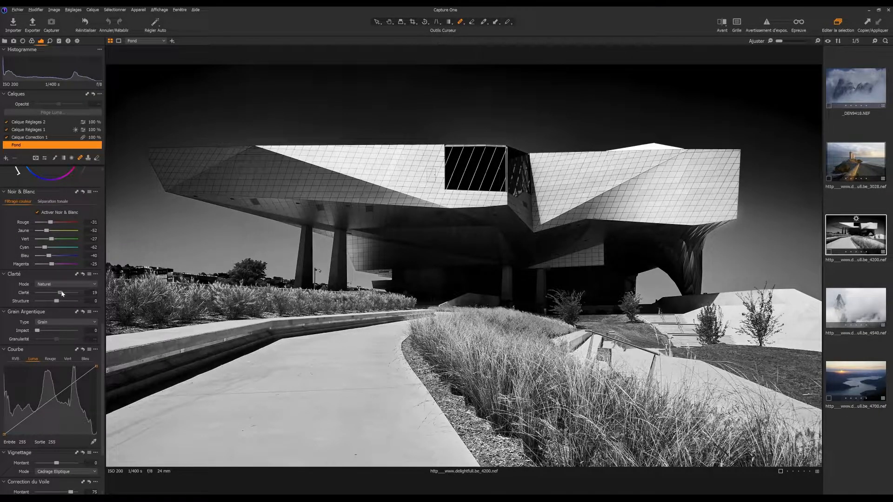
pyautogui.moveTo(57, 302); pyautogui.dragTo(63, 302)
# Try darkening the sky on a new blank adjustment layer with a linear gradient mask, lowering the Luma curve's white point to output 69
pyautogui.click(6, 159)
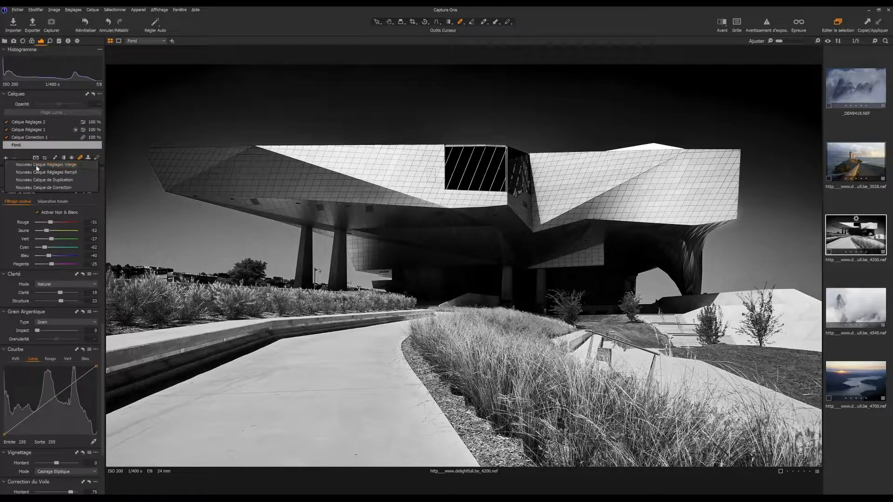
pyautogui.click(28, 166)
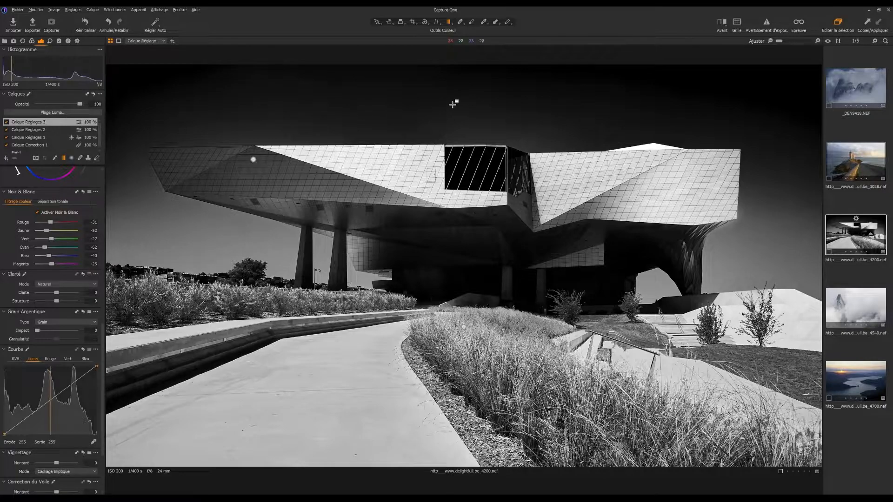
pyautogui.moveTo(463, 77)
pyautogui.mouseDown()
pyautogui.moveTo(454, 109)
pyautogui.moveTo(466, 188)
pyautogui.moveTo(459, 142)
pyautogui.mouseUp()
pyautogui.moveTo(96, 366); pyautogui.dragTo(106, 411)
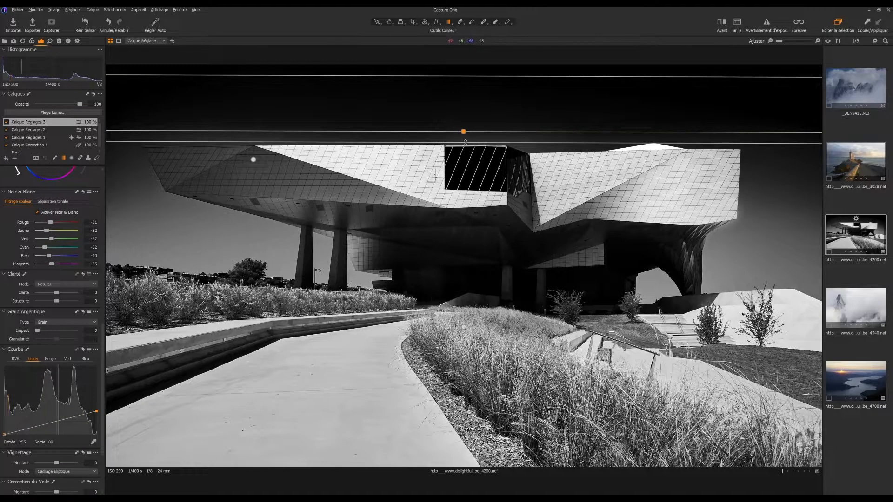
pyautogui.moveTo(485, 114); pyautogui.dragTo(484, 126)
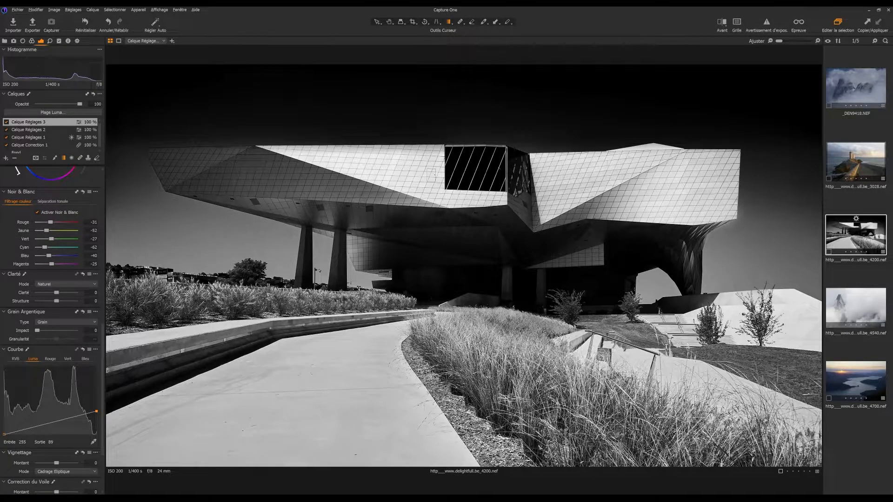
# Compare the image with and without the Calque Réglages 3 sky adjustment by toggling the layer's visibility
pyautogui.click(6, 122)
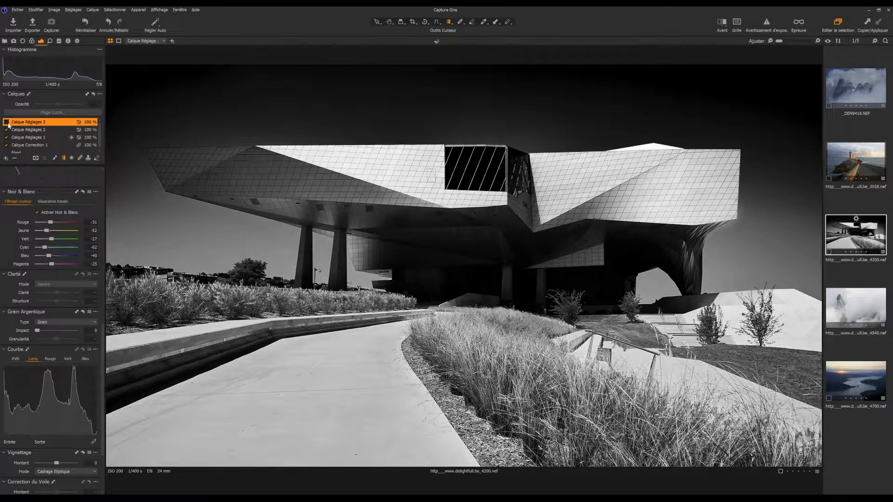
pyautogui.click(6, 122)
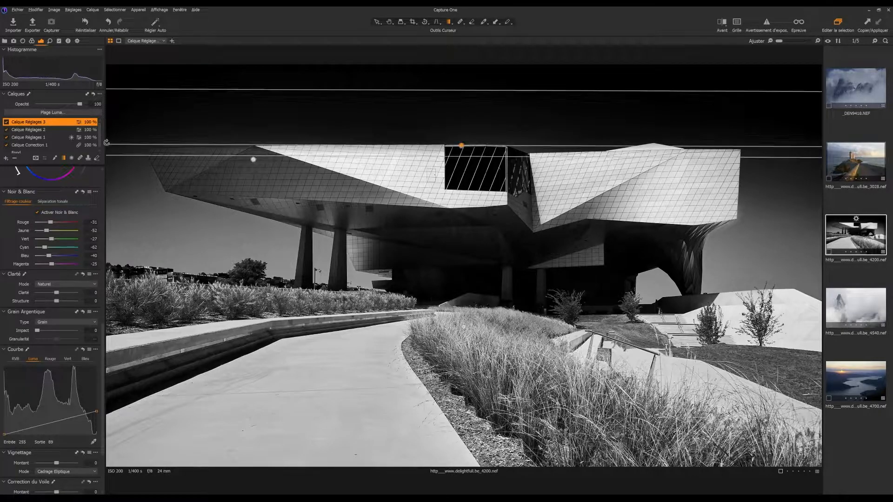
pyautogui.click(6, 122)
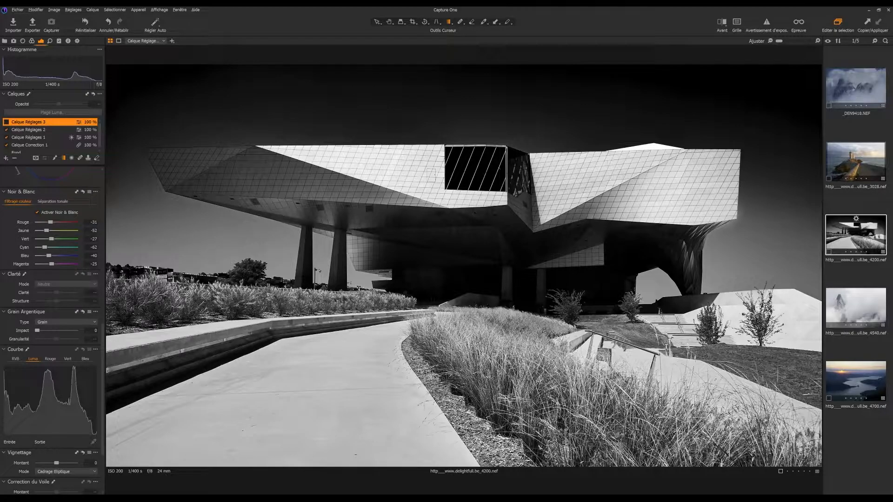
pyautogui.click(7, 122)
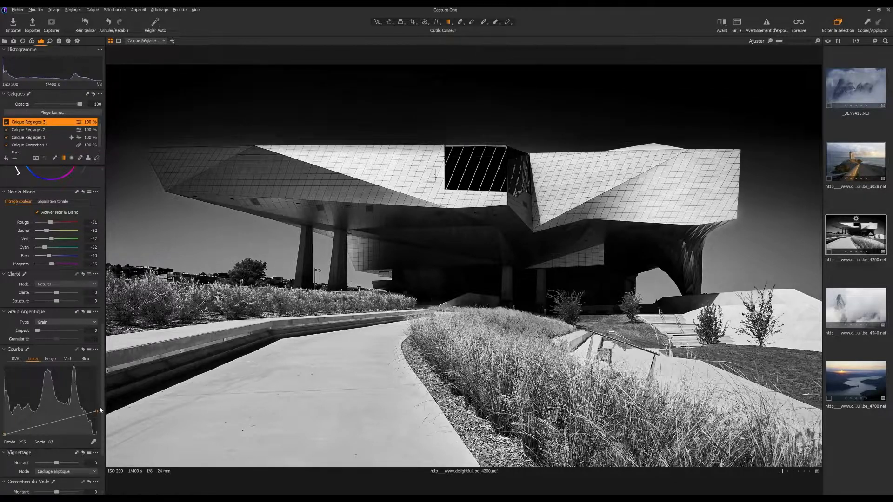
# Straighten the sky layer's Luma curve again and try a Luminosité of about -19 instead, resetting it to 0
pyautogui.moveTo(102, 395); pyautogui.dragTo(100, 364)
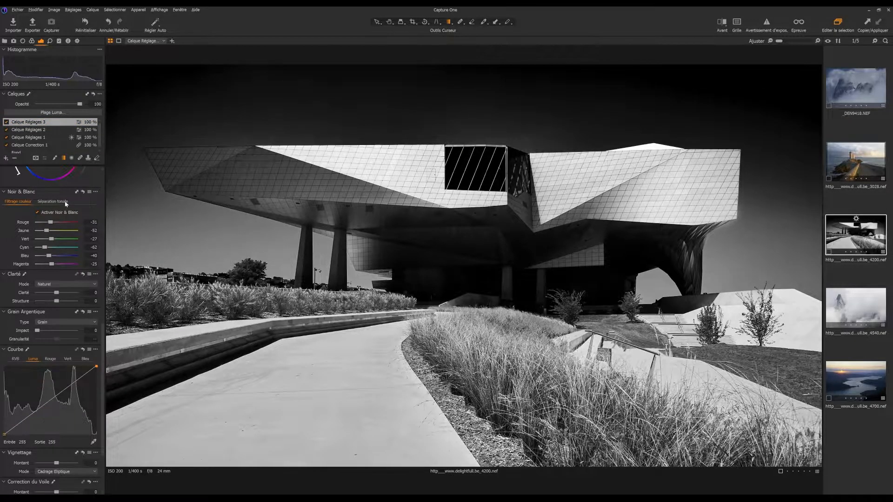
pyautogui.scroll(6, 99, 193)
pyautogui.moveTo(58, 226); pyautogui.dragTo(53, 227)
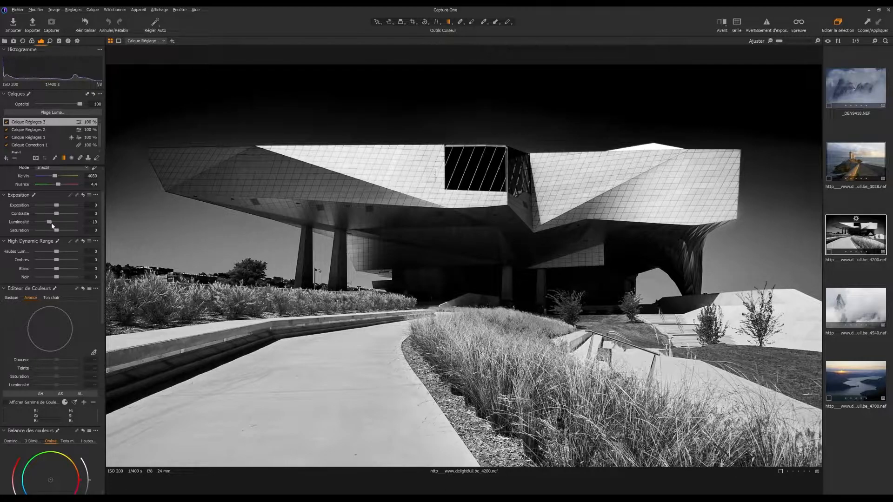
pyautogui.doubleClick(53, 226)
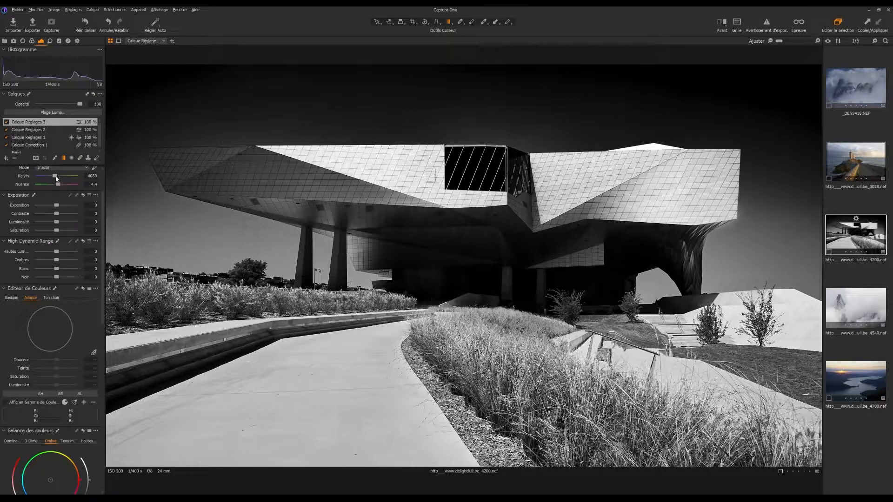
# Try a white balance of Kelvin 4342 and Nuance -3,5 on the sky layer, and delete Calque Réglages 3
pyautogui.moveTo(54, 178)
pyautogui.mouseDown()
pyautogui.moveTo(65, 185)
pyautogui.moveTo(55, 189)
pyautogui.moveTo(56, 178)
pyautogui.mouseUp()
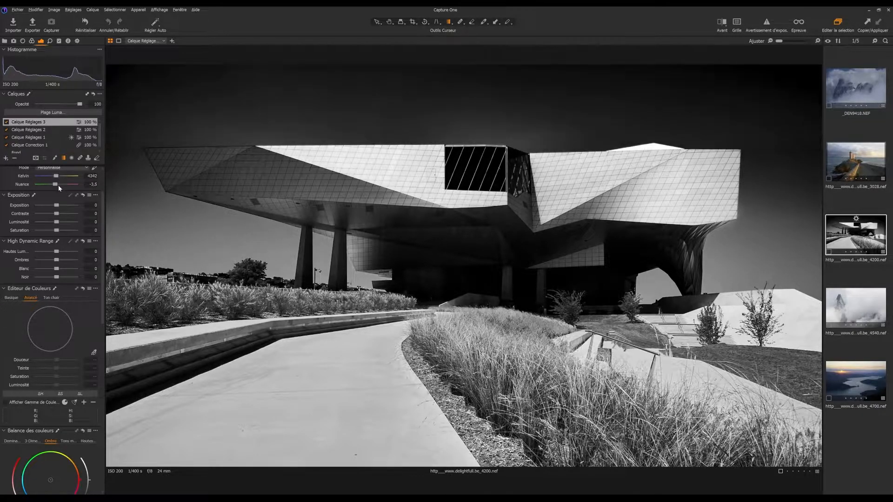
pyautogui.click(14, 158)
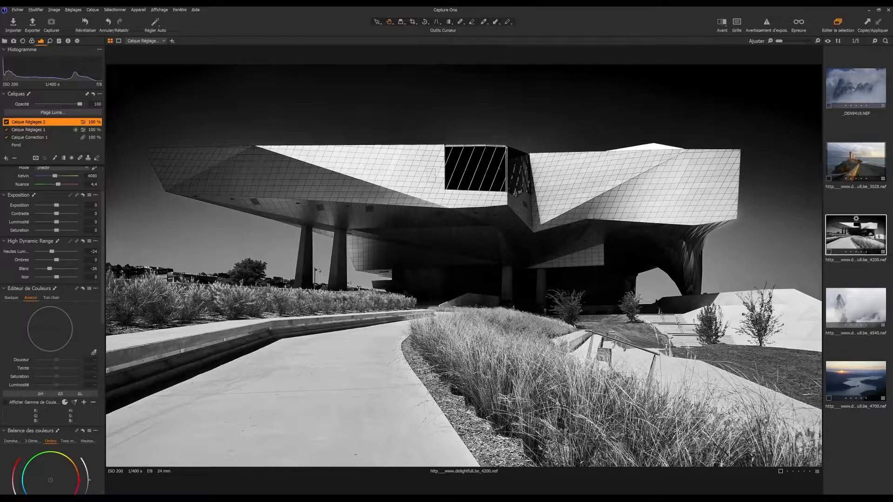
# Compare the original photo with the black-and-white edit in the split before/after view, and close the comparison
pyautogui.click(726, 26)
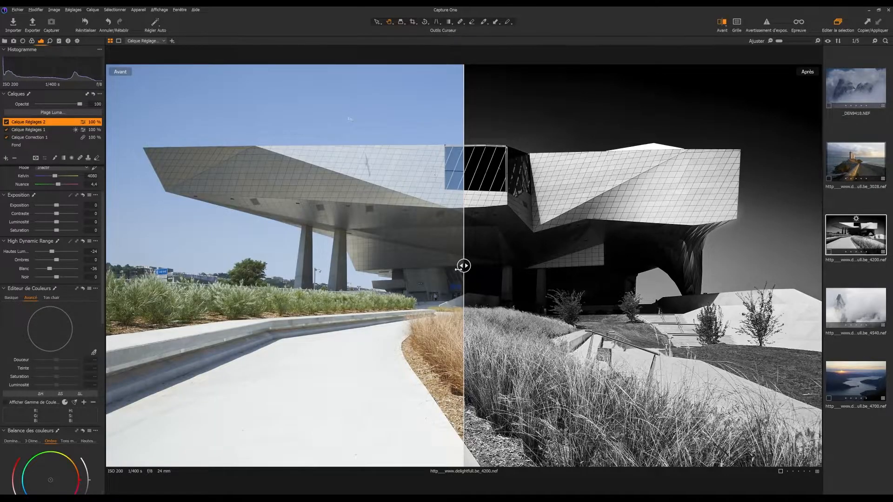
pyautogui.moveTo(463, 263); pyautogui.dragTo(462, 325)
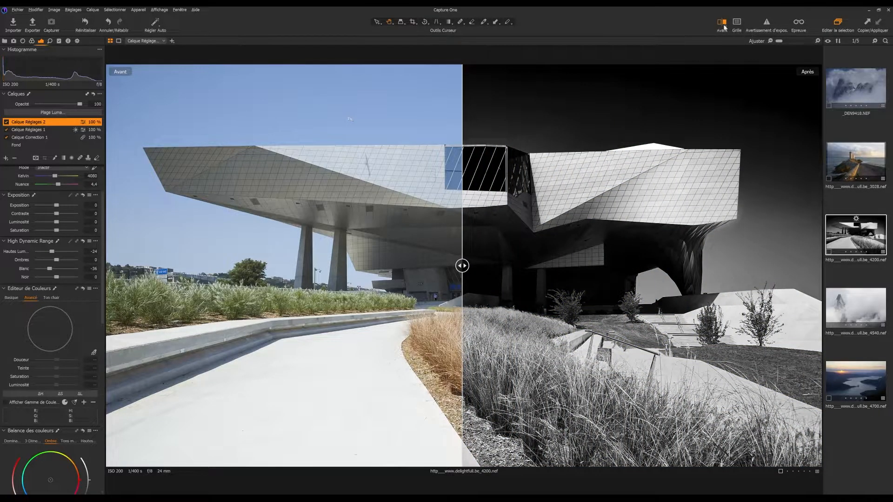
pyautogui.click(723, 26)
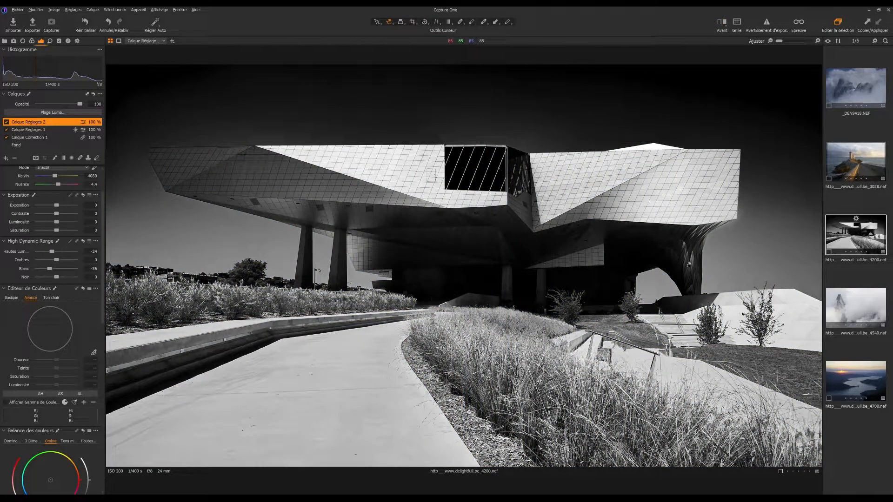